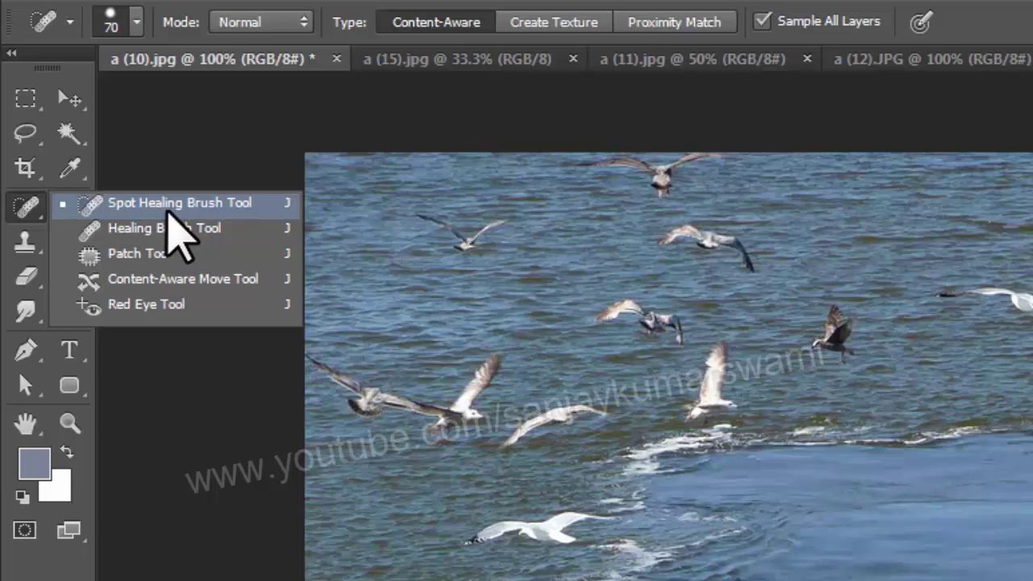
# Step: Select the Spot Healing Brush Tool and try removing the white gull and the brown gull over the smooth water, undoing each stroke
pyautogui.click(167, 212)
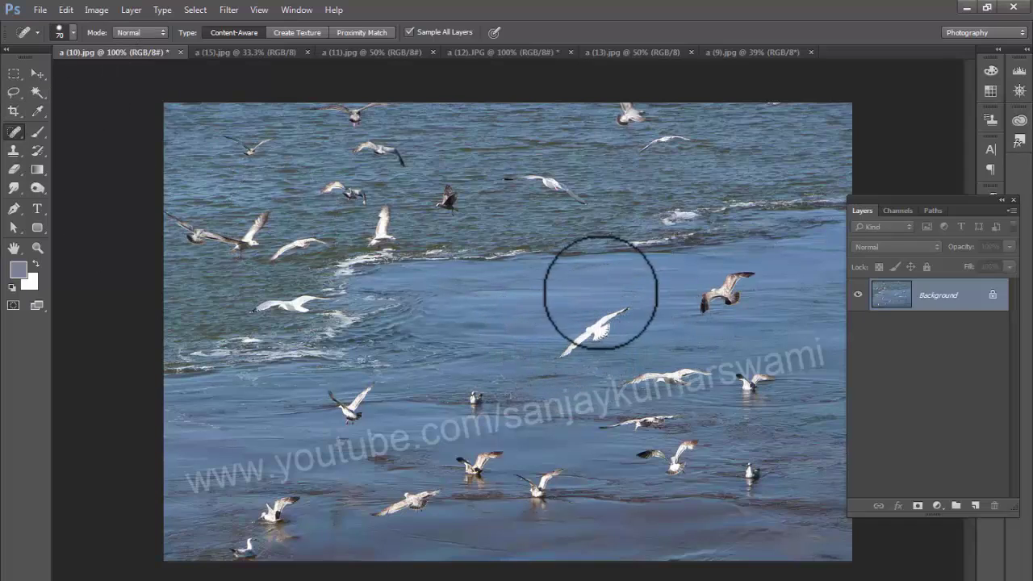
pyautogui.moveTo(615, 314); pyautogui.dragTo(555, 362)
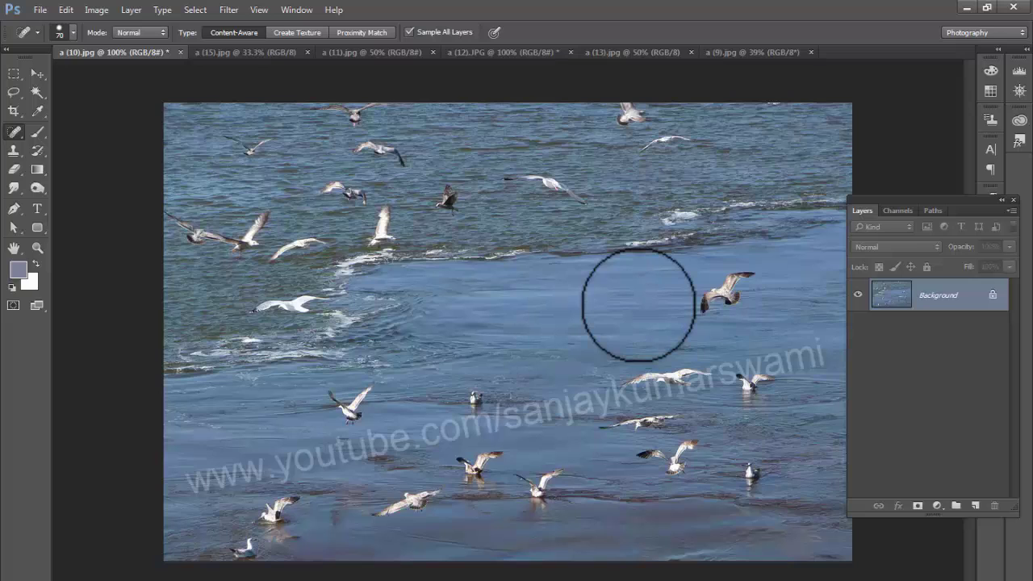
pyautogui.hotkey('ctrl', 'z')
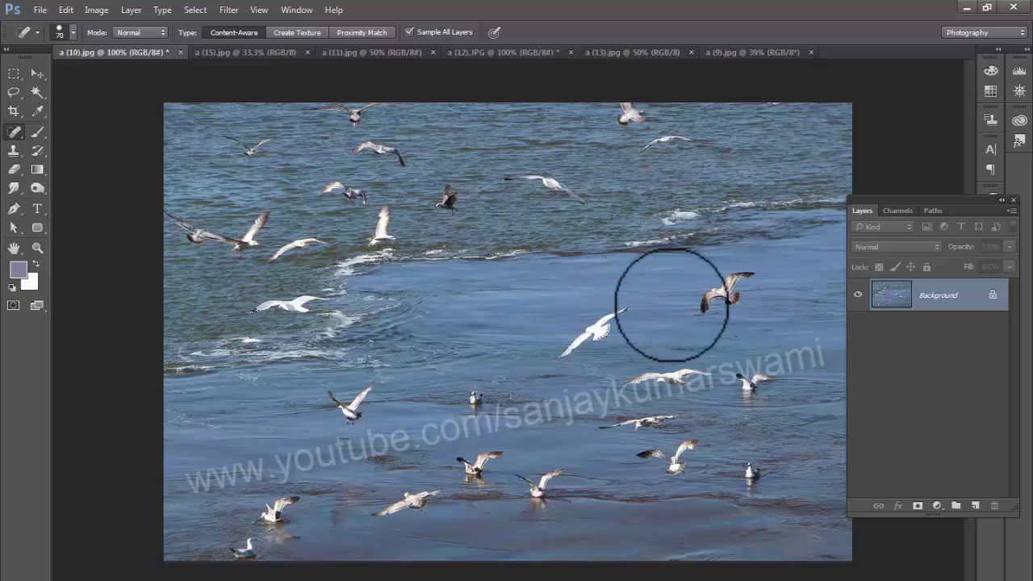
pyautogui.moveTo(734, 288); pyautogui.dragTo(707, 287)
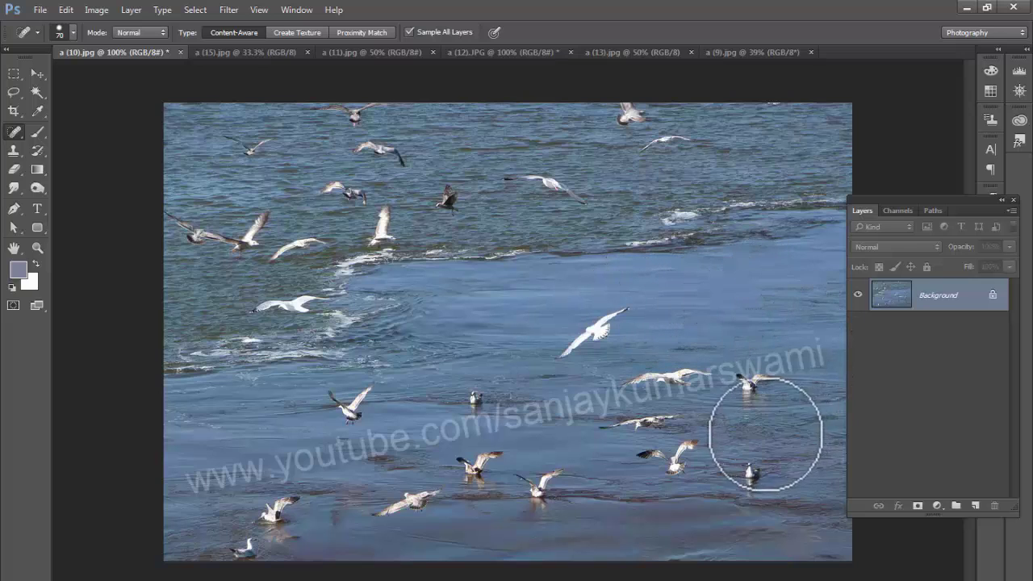
pyautogui.hotkey('ctrl', 'z')
pyautogui.click(752, 387)
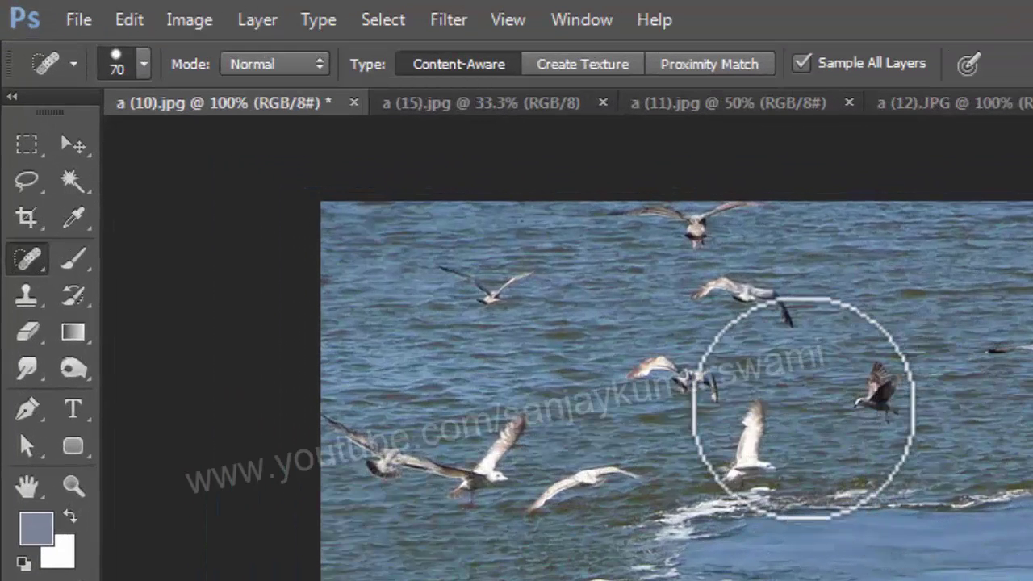
# Step: Set the healing brush size to 71 px, hardness to 100% and spacing to 1000%
pyautogui.click(145, 63)
pyautogui.moveTo(137, 148)
pyautogui.mouseDown()
pyautogui.moveTo(189, 151)
pyautogui.moveTo(141, 151)
pyautogui.mouseUp()
pyautogui.moveTo(162, 212); pyautogui.dragTo(336, 211)
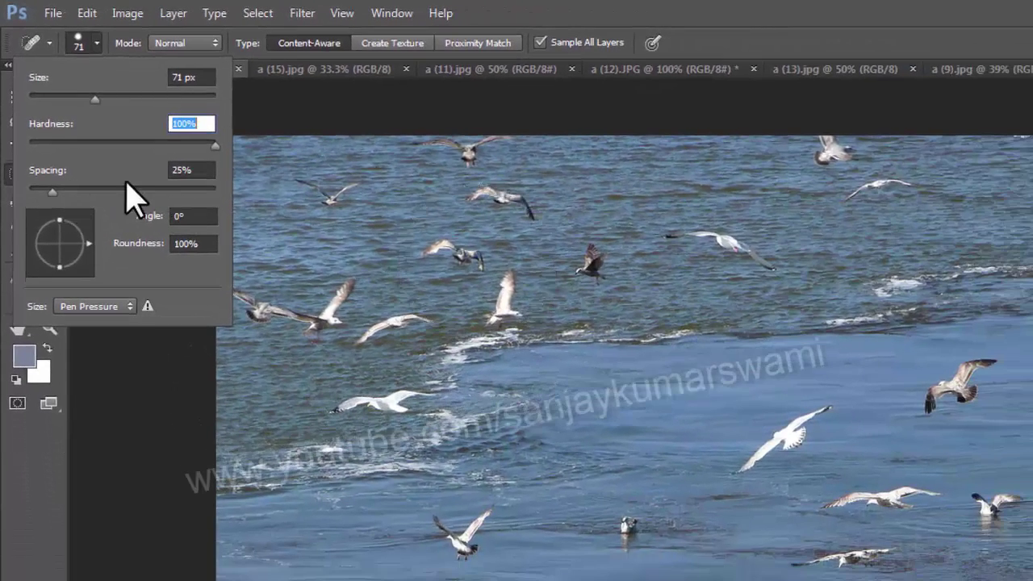
pyautogui.moveTo(213, 190)
pyautogui.mouseDown()
pyautogui.moveTo(34, 196)
pyautogui.moveTo(259, 194)
pyautogui.mouseUp()
pyautogui.click(590, 287)
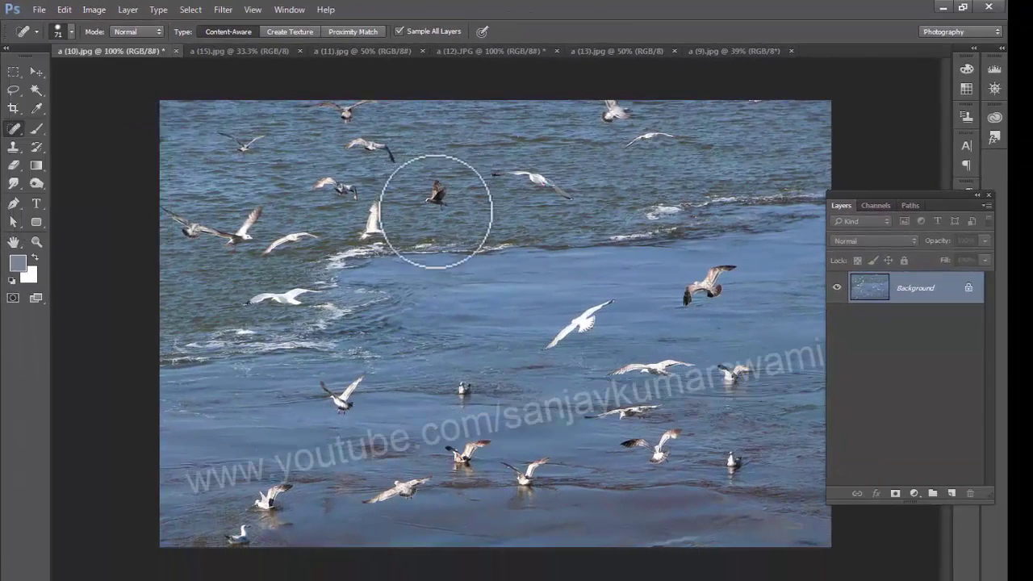
# Step: Try the widely spaced brush from the small dark gull down to the lower water, and undo the dabs
pyautogui.click(441, 197)
pyautogui.click(556, 449)
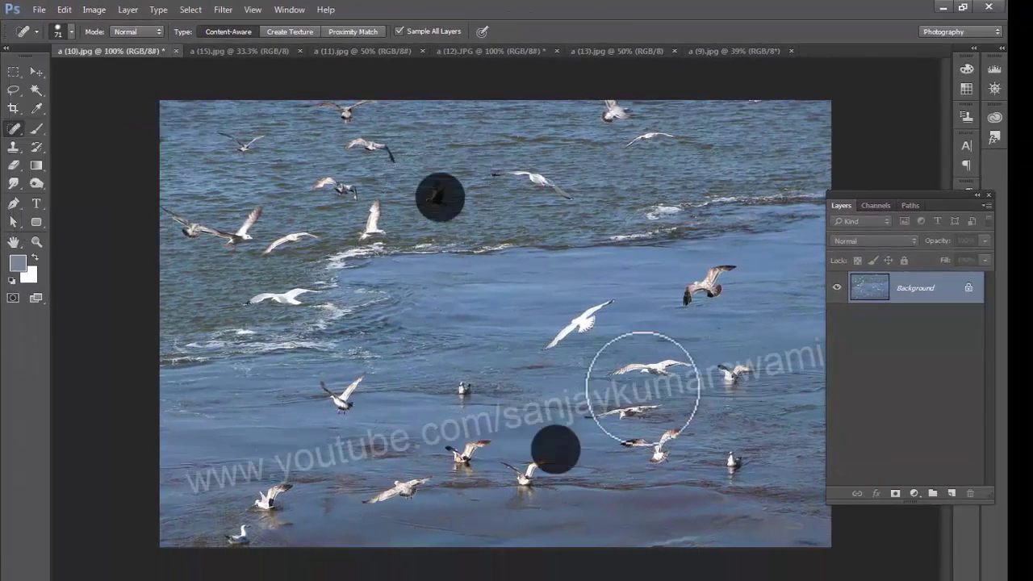
pyautogui.hotkey('ctrl', 'z')
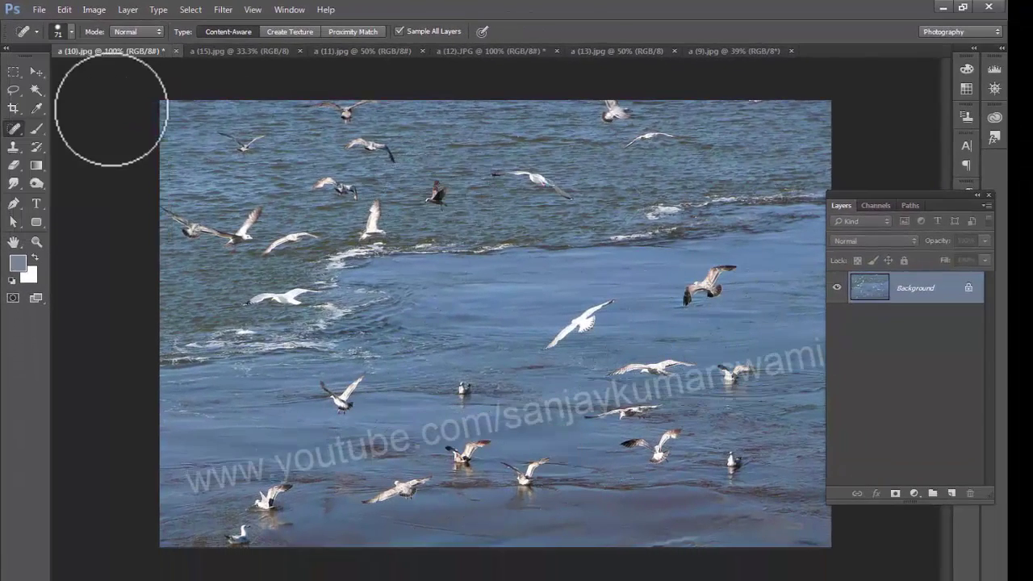
# Step: Set the healing brush spacing to 10% and its angle to 0°
pyautogui.click(70, 32)
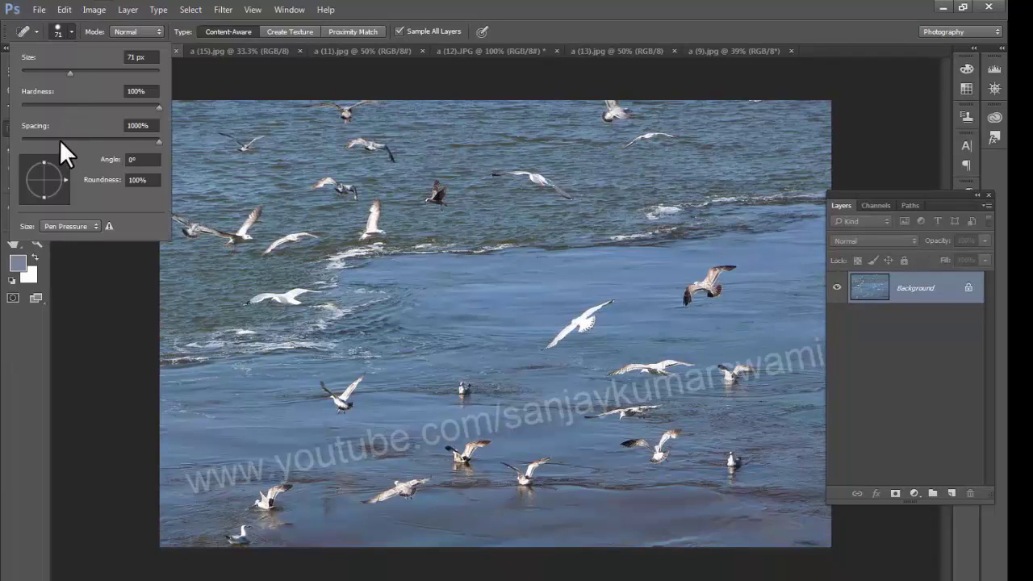
pyautogui.moveTo(464, 202)
pyautogui.mouseDown()
pyautogui.moveTo(369, 473)
pyautogui.moveTo(674, 142)
pyautogui.mouseUp()
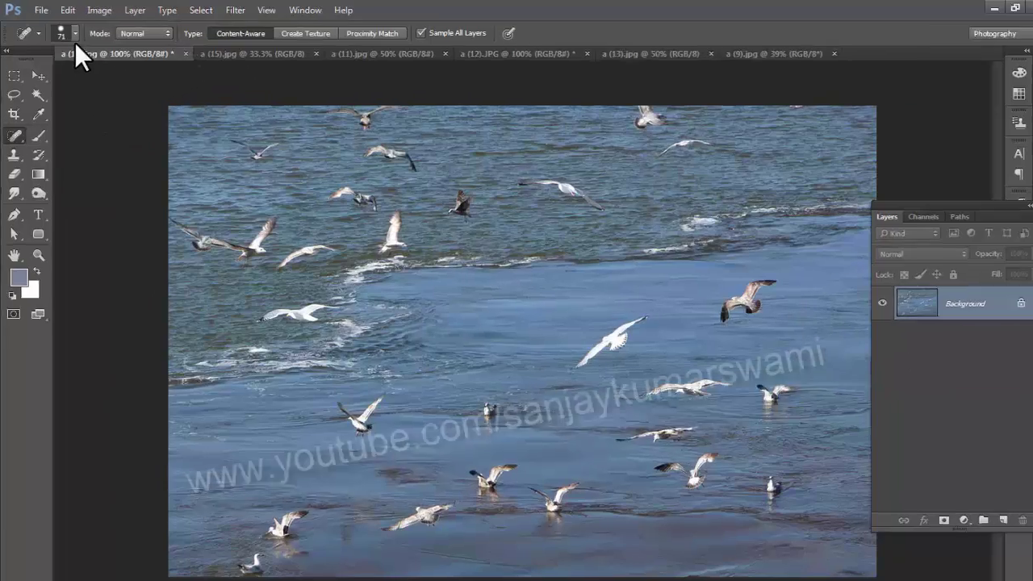
pyautogui.click(70, 33)
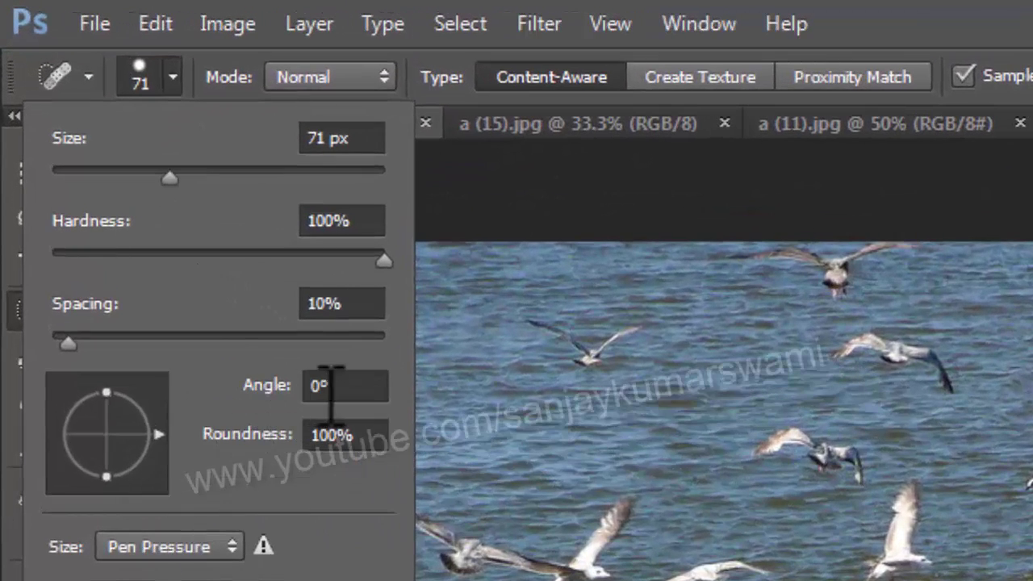
pyautogui.moveTo(153, 434)
pyautogui.mouseDown()
pyautogui.moveTo(97, 453)
pyautogui.moveTo(116, 424)
pyautogui.moveTo(113, 436)
pyautogui.moveTo(101, 433)
pyautogui.moveTo(188, 453)
pyautogui.mouseUp()
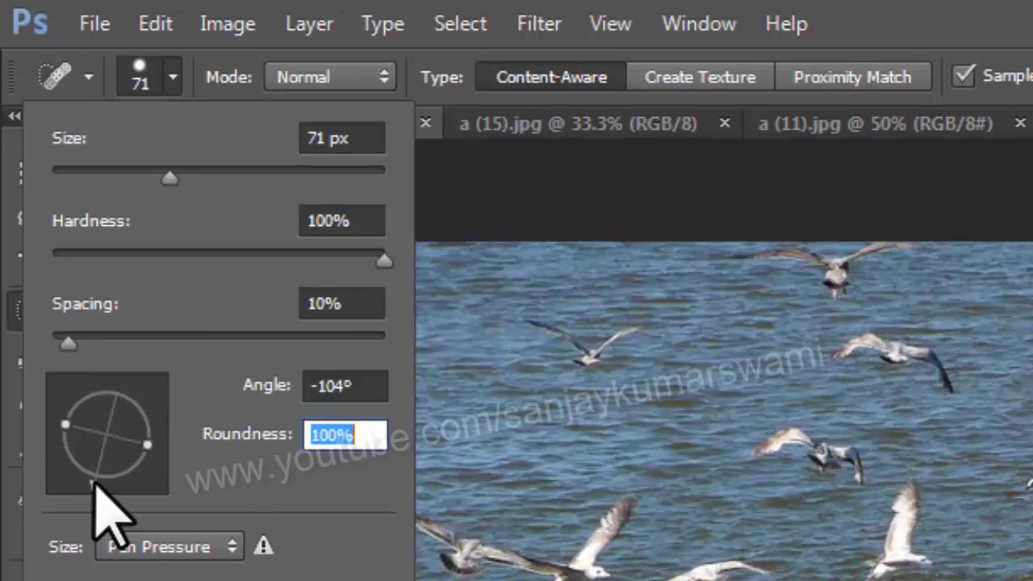
pyautogui.moveTo(92, 475); pyautogui.dragTo(358, 401)
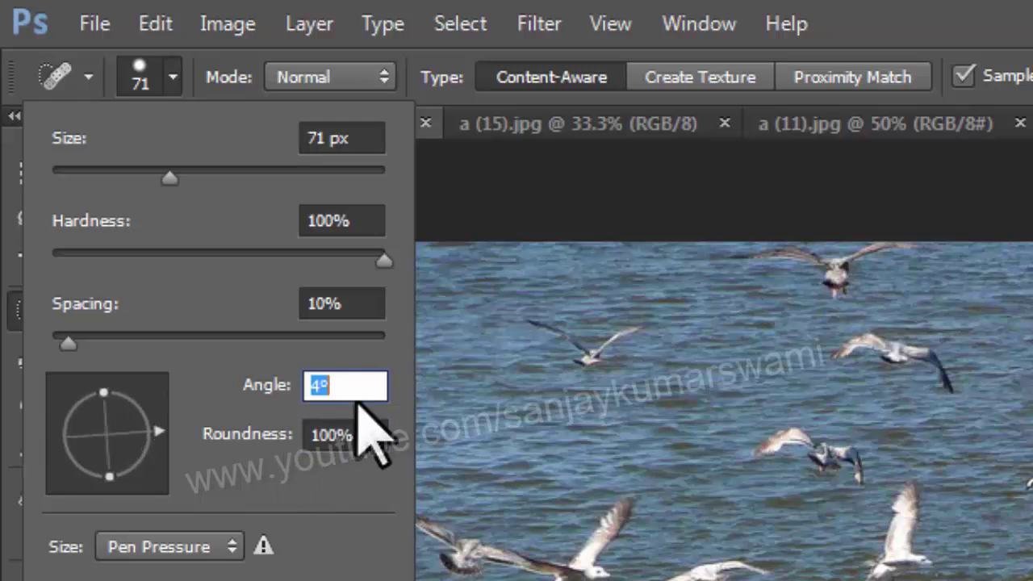
pyautogui.write('0')
pyautogui.press('Tab')
# Step: Examine the blending modes available for the Spot Healing Brush
pyautogui.click(272, 86)
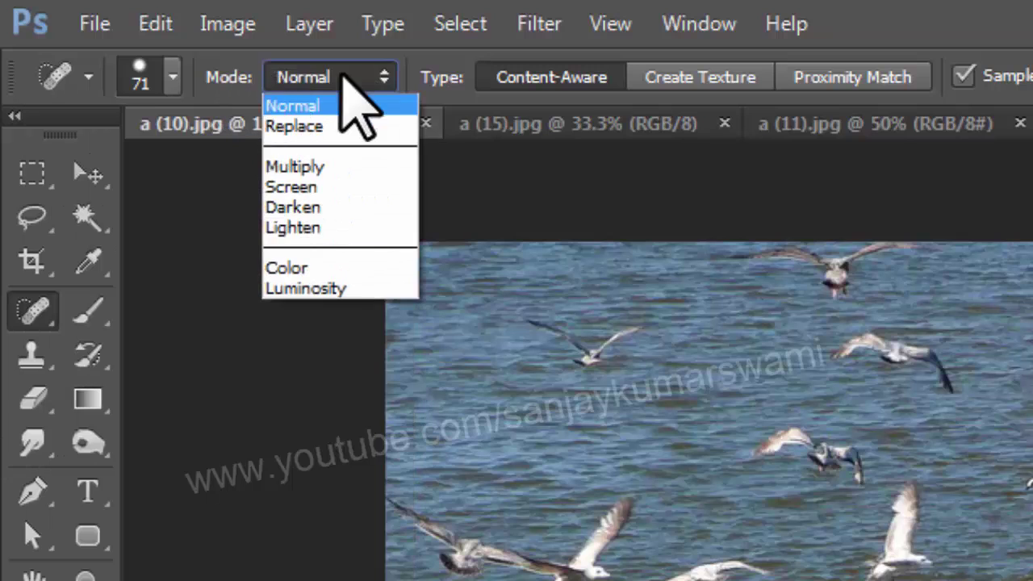
pyautogui.click(347, 87)
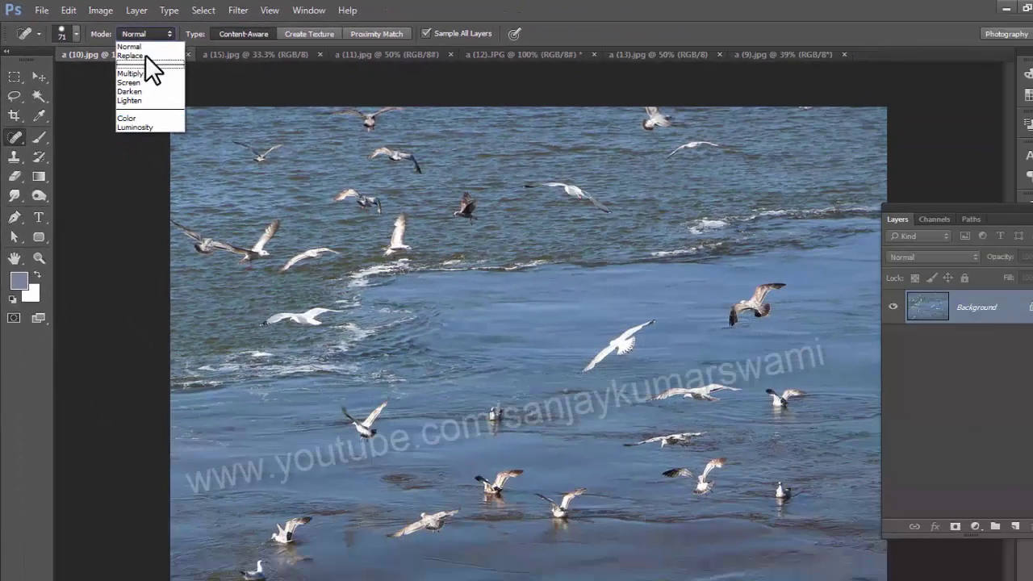
pyautogui.click(141, 34)
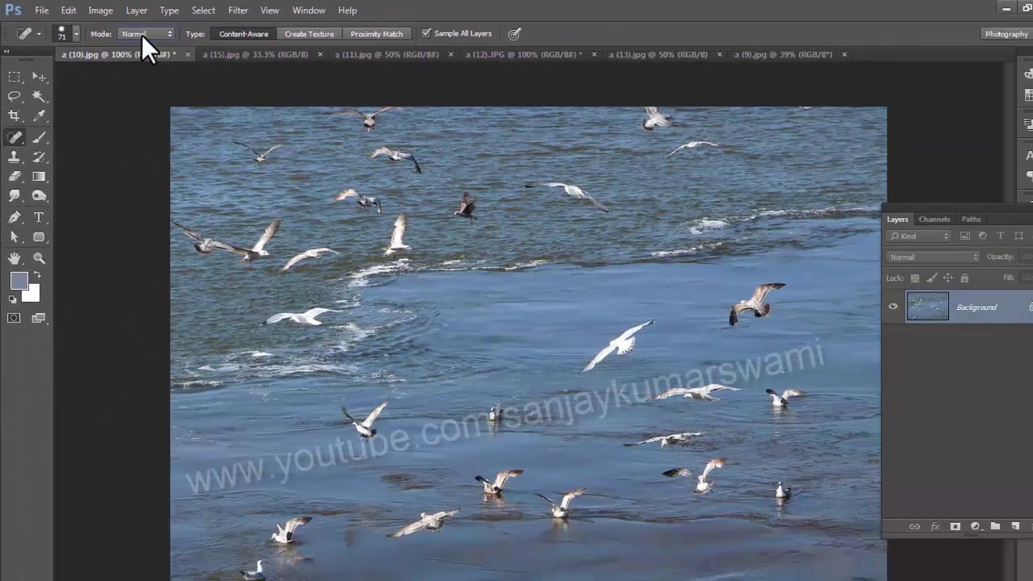
pyautogui.click(136, 29)
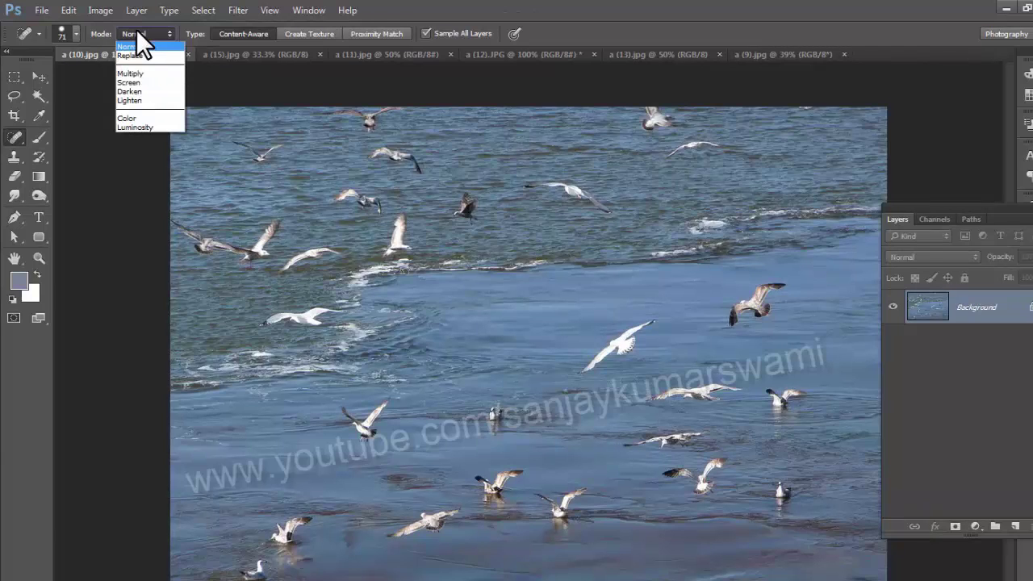
pyautogui.click(145, 37)
pyautogui.click(145, 37)
pyautogui.click(590, 344)
pyautogui.click(590, 344)
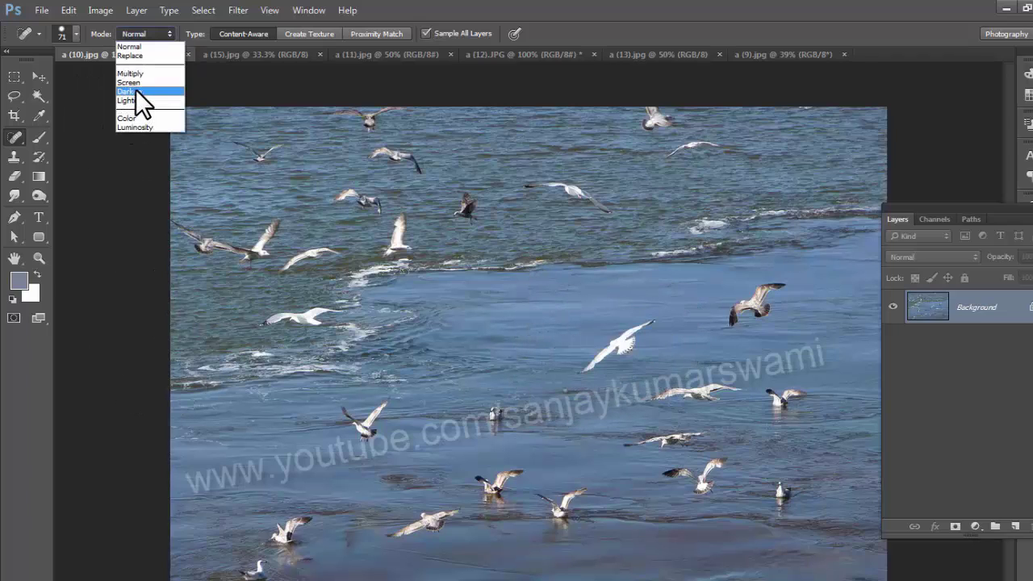
# Step: Try healing the brown gull with the brush mode set to Darken, and undo the stroke
pyautogui.click(136, 91)
pyautogui.moveTo(743, 304)
pyautogui.mouseDown()
pyautogui.moveTo(779, 300)
pyautogui.moveTo(733, 302)
pyautogui.moveTo(741, 305)
pyautogui.mouseUp()
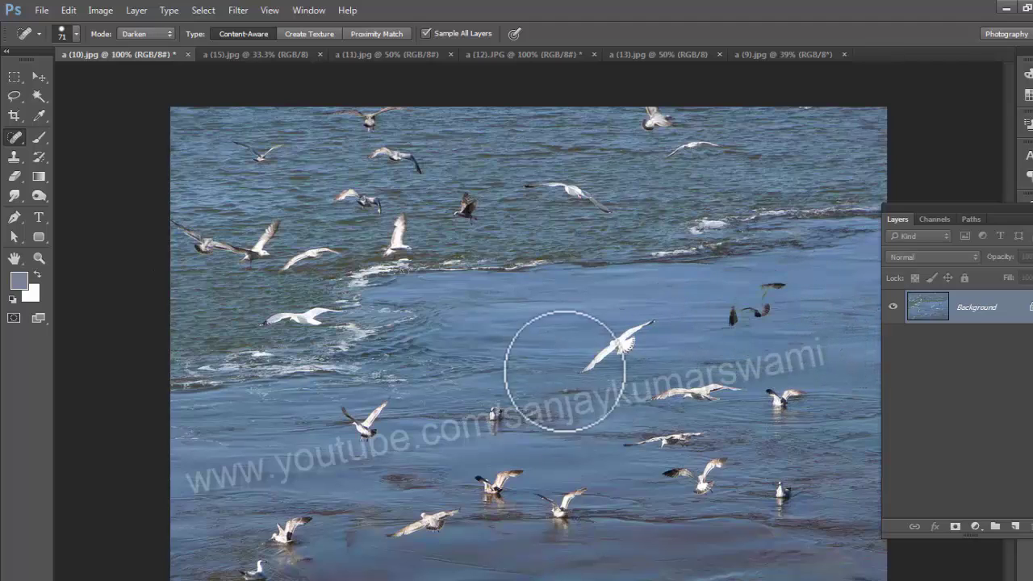
pyautogui.hotkey('ctrl', 'z')
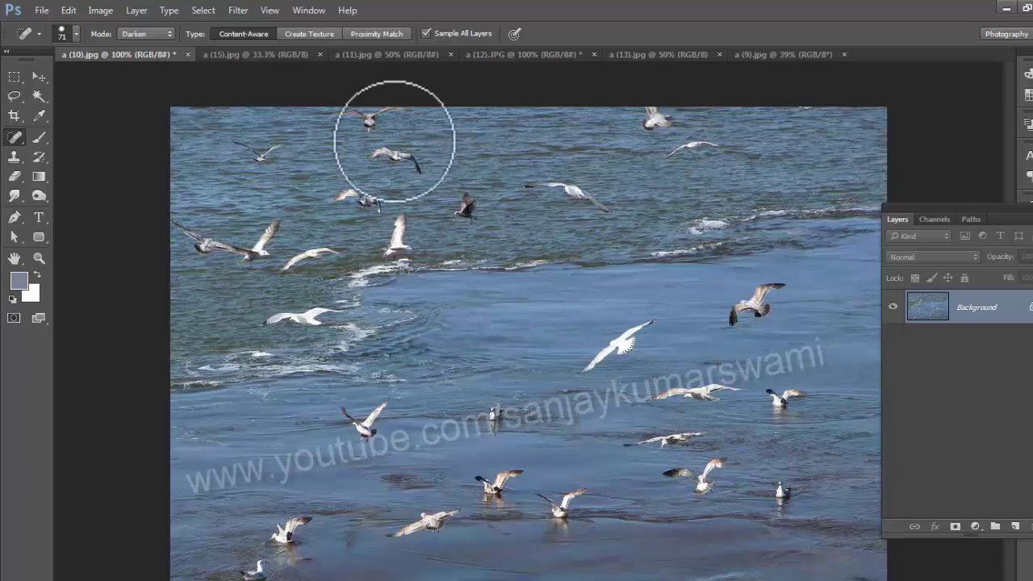
# Step: Try healing the brown gull with the brush mode set to Lighten
pyautogui.click(138, 32)
pyautogui.click(136, 97)
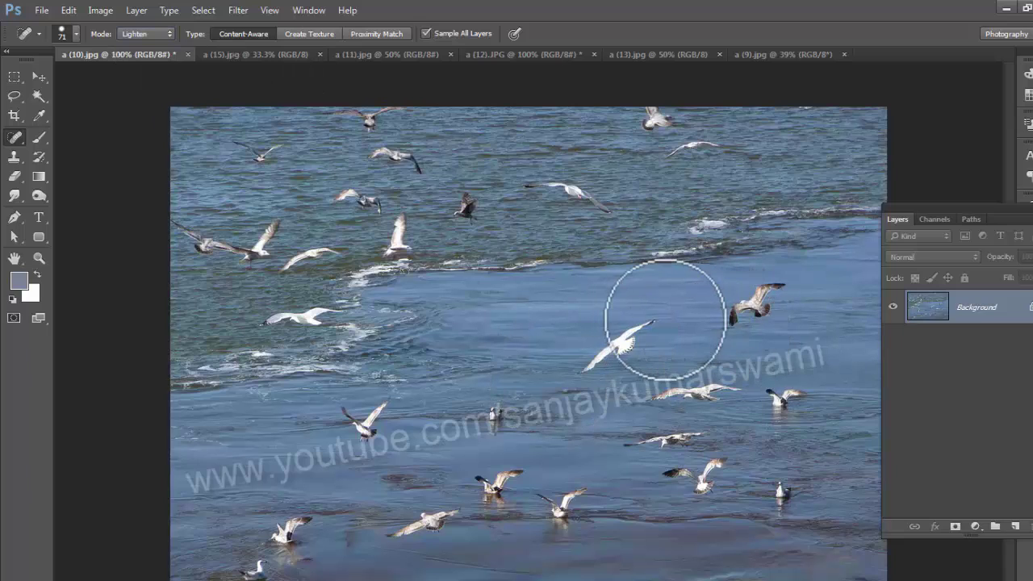
pyautogui.moveTo(798, 282); pyautogui.dragTo(681, 299)
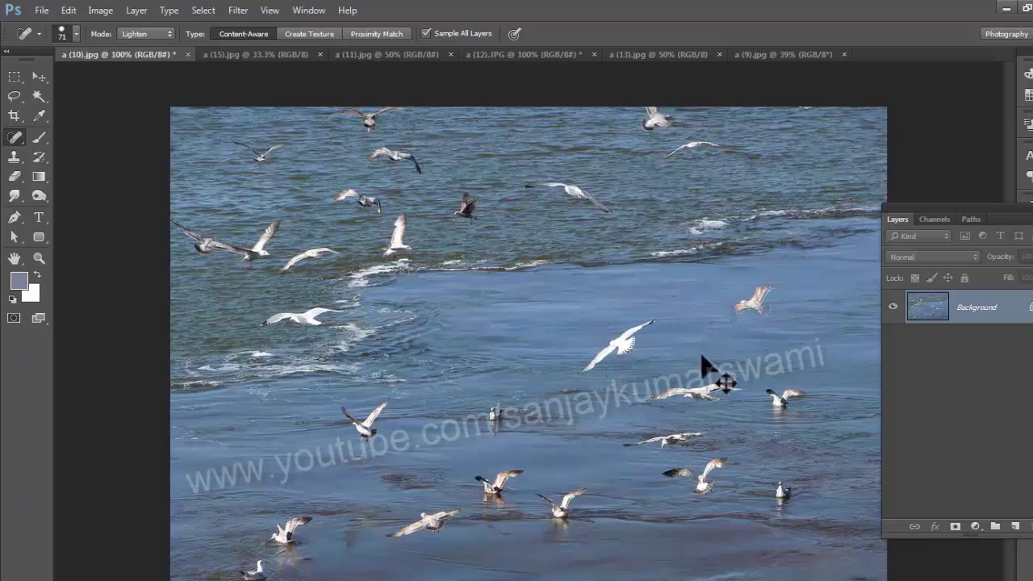
pyautogui.moveTo(788, 295); pyautogui.dragTo(732, 319)
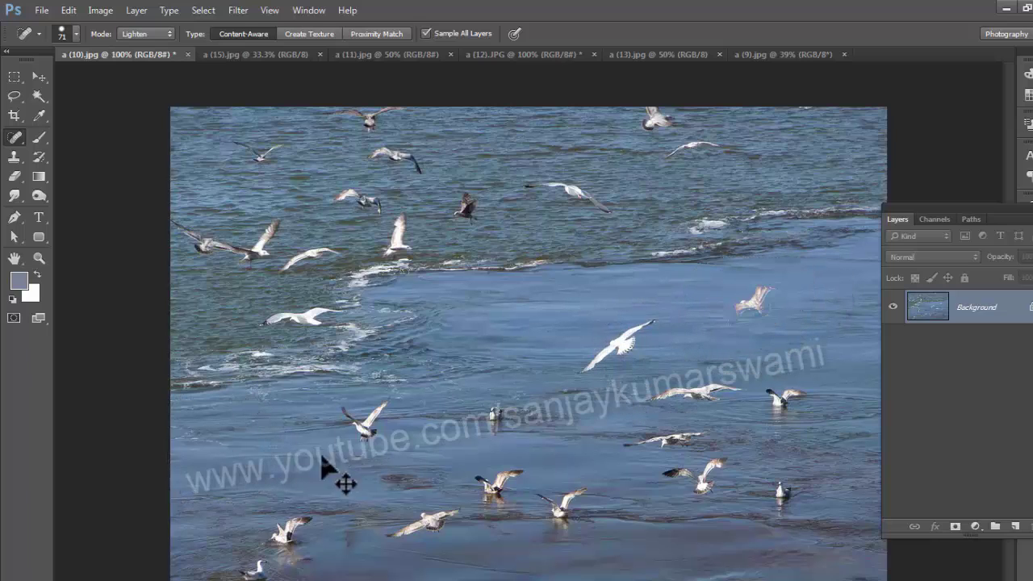
# Step: Set the brush mode to Normal and heal away the brown and white gulls over the smooth water
pyautogui.click(141, 33)
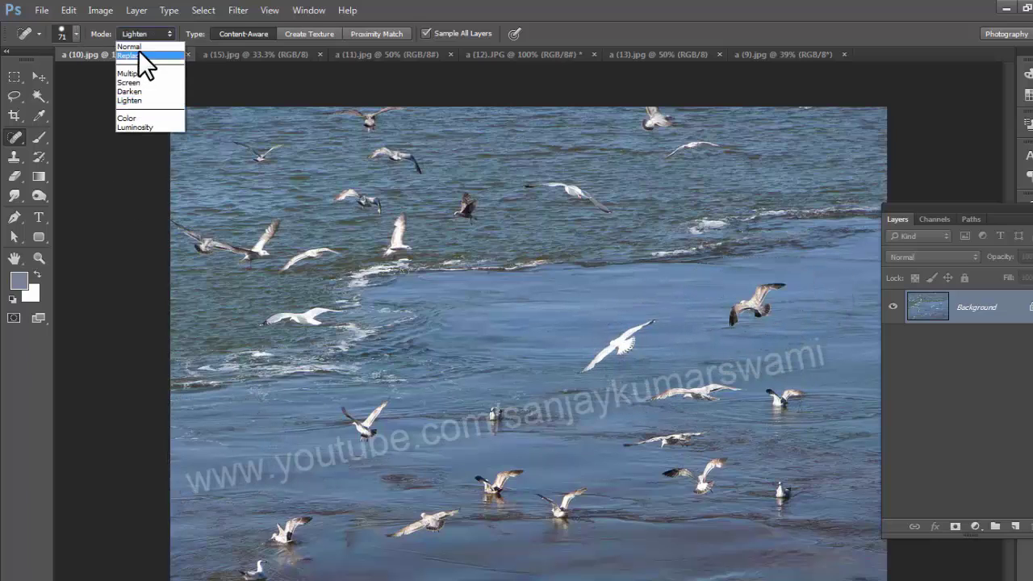
pyautogui.click(134, 46)
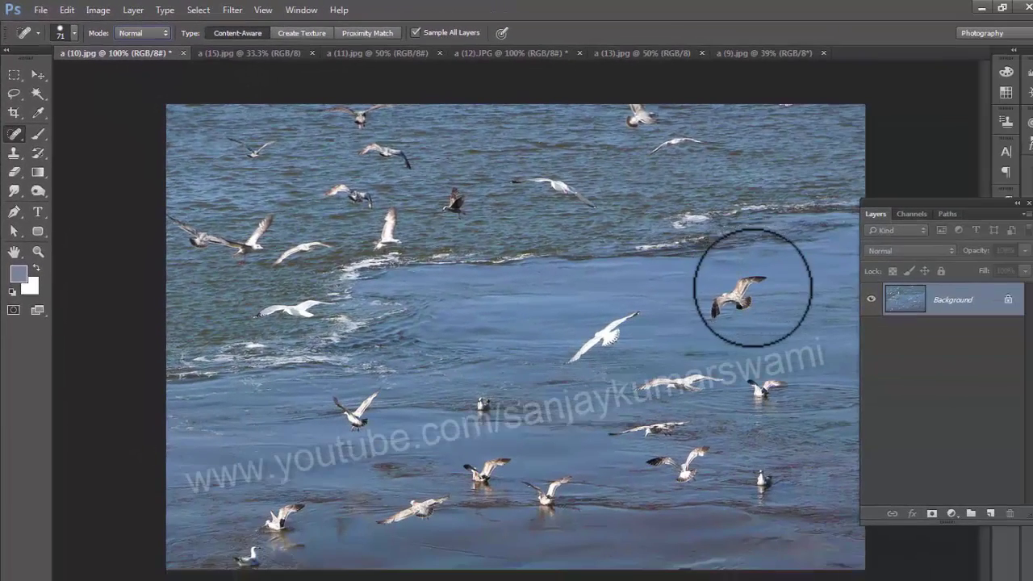
pyautogui.moveTo(1032, 431); pyautogui.dragTo(1032, 442)
pyautogui.moveTo(730, 303)
pyautogui.mouseDown()
pyautogui.moveTo(718, 295)
pyautogui.moveTo(743, 299)
pyautogui.mouseUp()
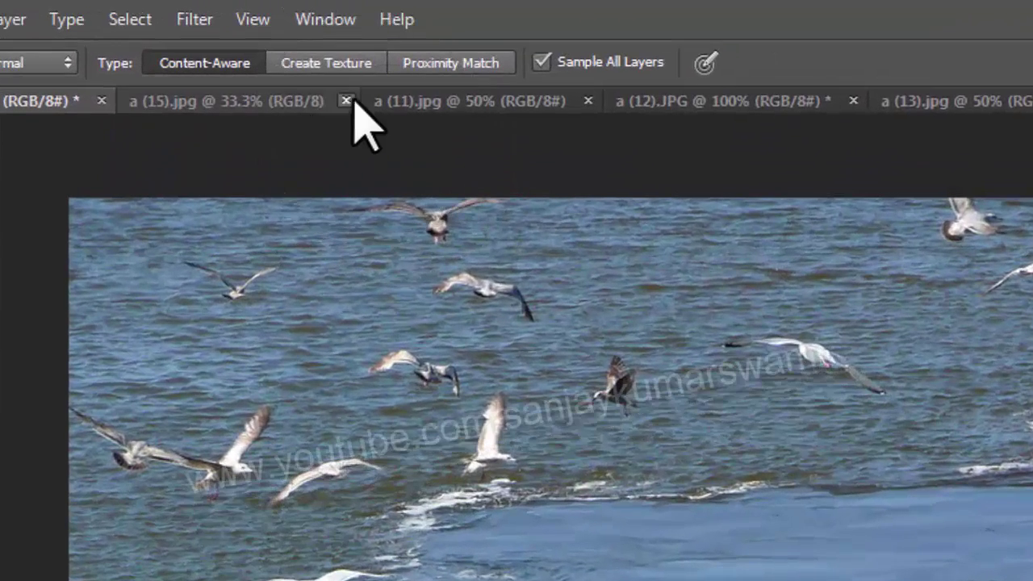
# Step: Switch the healing type to Create Texture and try strokes across the upper gulls and along the wave edge, undoing them
pyautogui.click(327, 70)
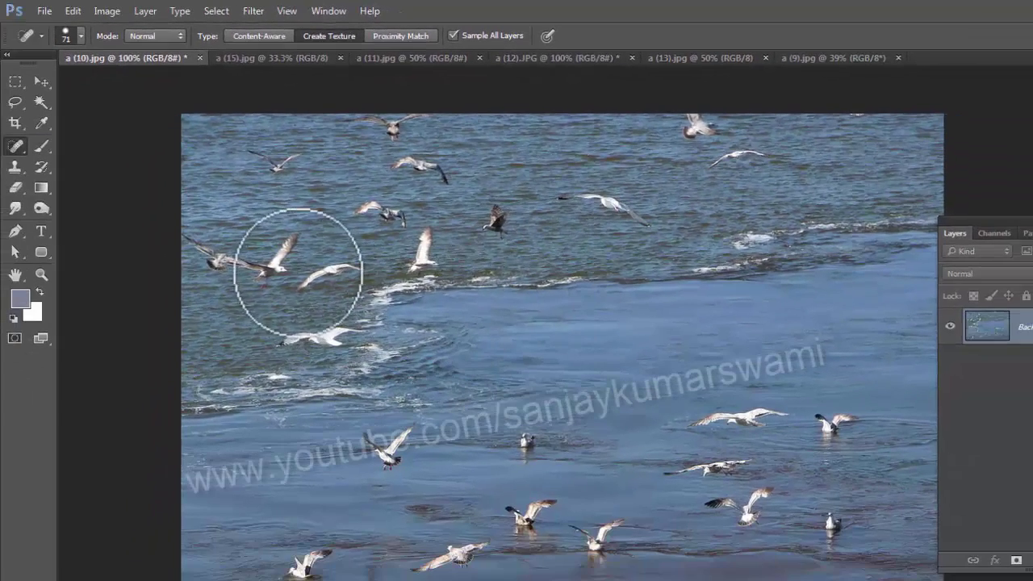
pyautogui.moveTo(292, 287)
pyautogui.mouseDown()
pyautogui.moveTo(657, 272)
pyautogui.moveTo(271, 259)
pyautogui.moveTo(682, 238)
pyautogui.moveTo(444, 240)
pyautogui.moveTo(463, 218)
pyautogui.moveTo(643, 216)
pyautogui.moveTo(330, 216)
pyautogui.moveTo(390, 161)
pyautogui.moveTo(692, 182)
pyautogui.mouseUp()
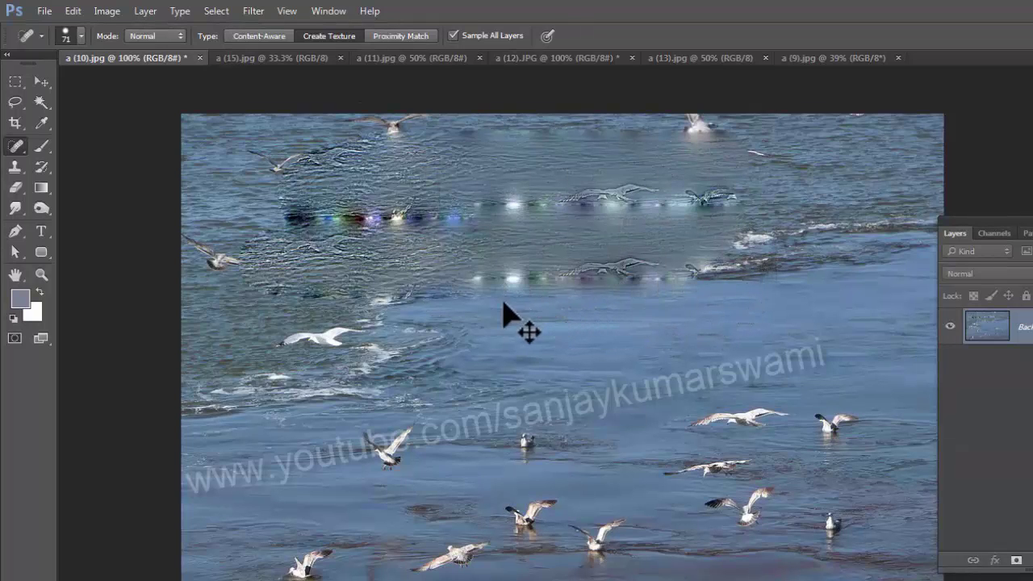
pyautogui.hotkey('ctrl', 'z')
pyautogui.moveTo(284, 323)
pyautogui.mouseDown()
pyautogui.moveTo(447, 343)
pyautogui.moveTo(248, 305)
pyautogui.moveTo(679, 288)
pyautogui.moveTo(692, 309)
pyautogui.mouseUp()
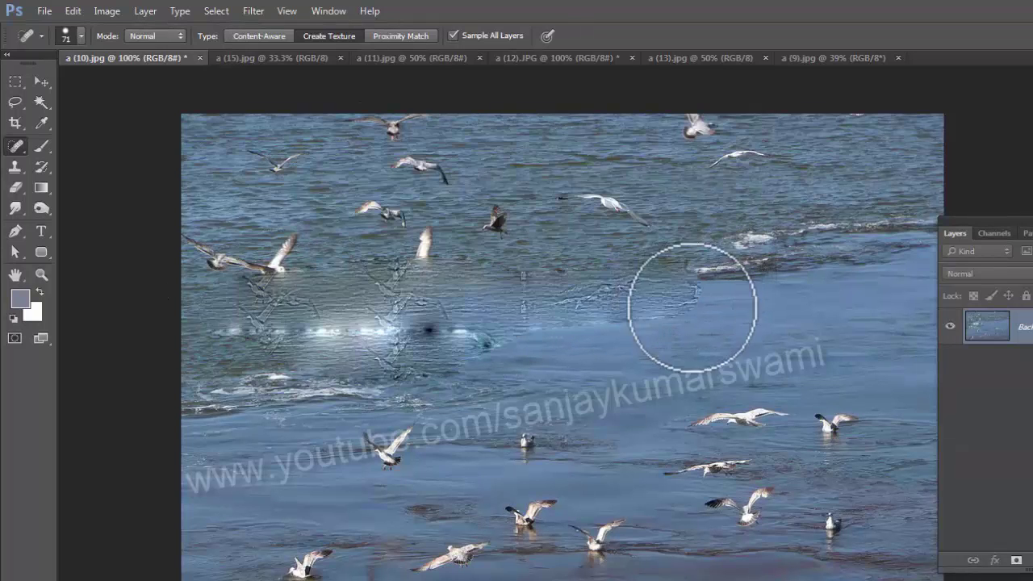
pyautogui.scroll(3, 411, 376)
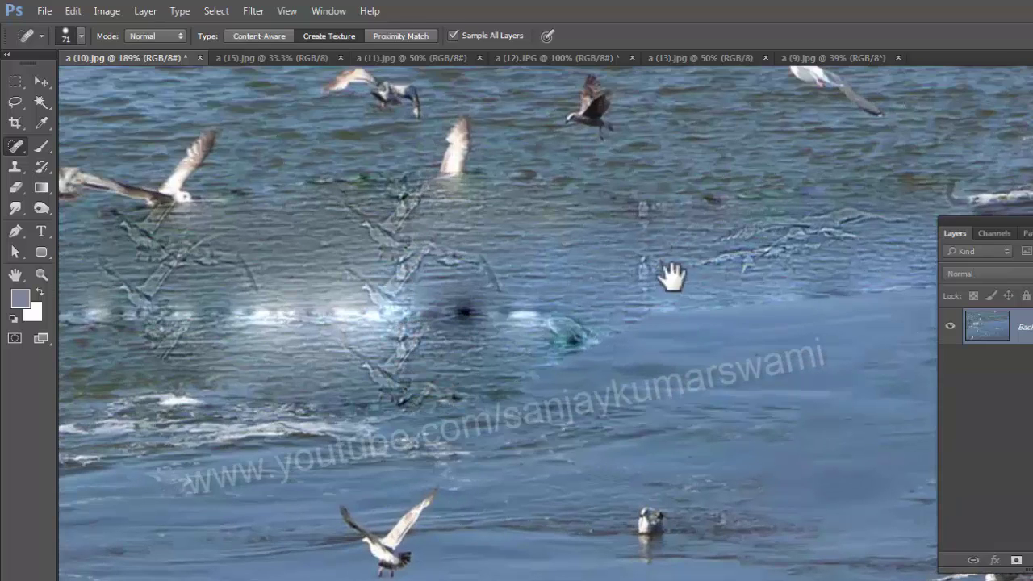
pyautogui.scroll(-5, 548, 316)
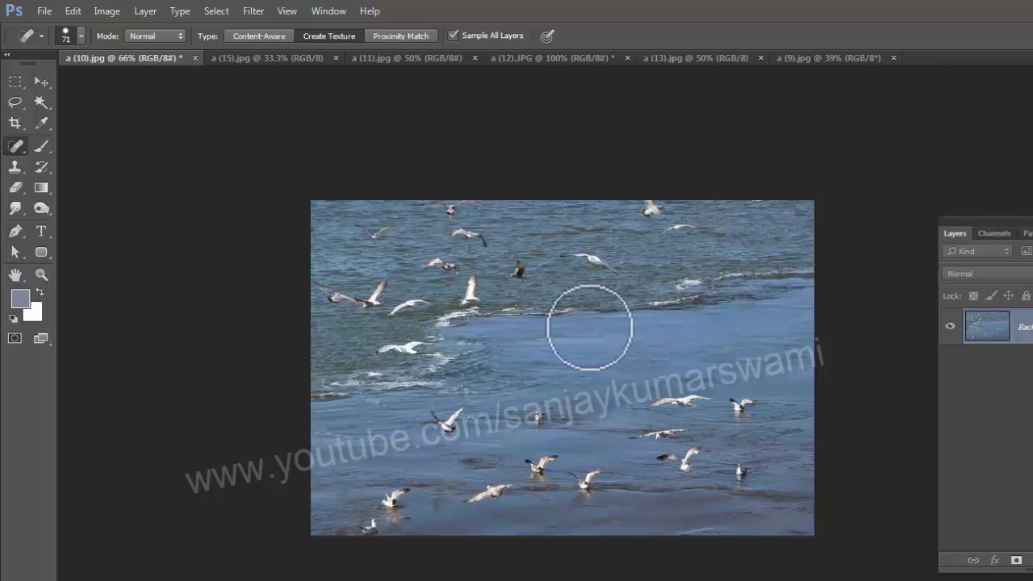
pyautogui.scroll(3, 589, 323)
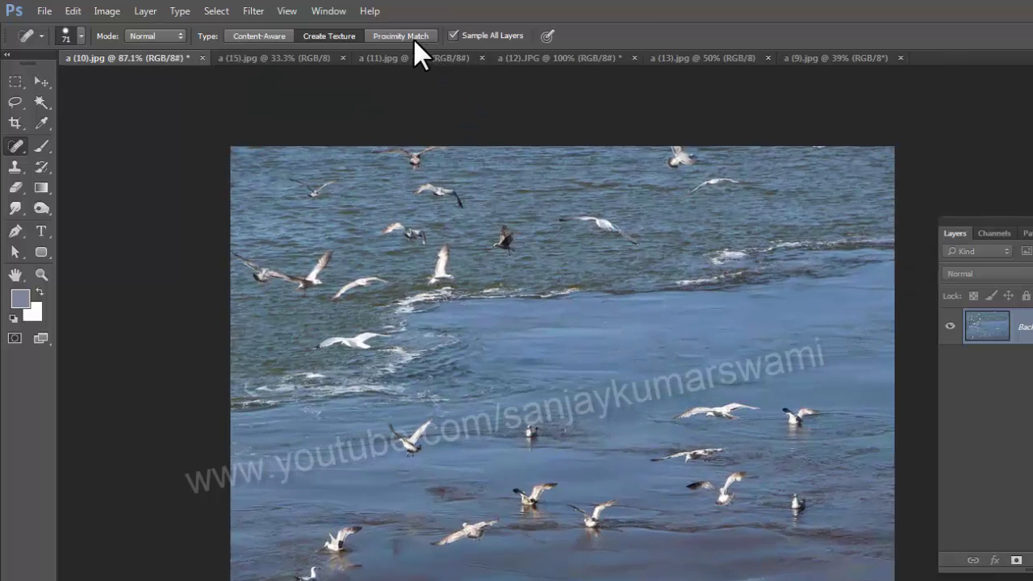
# Step: Set the healing type to Proximity Match and switch to the beach photo a (15).jpg
pyautogui.click(414, 39)
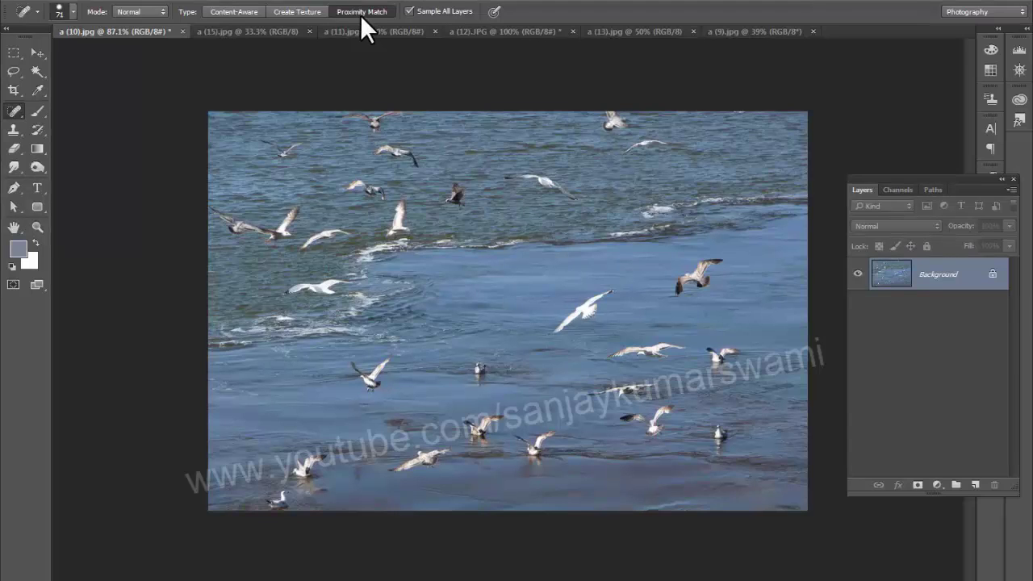
pyautogui.click(255, 30)
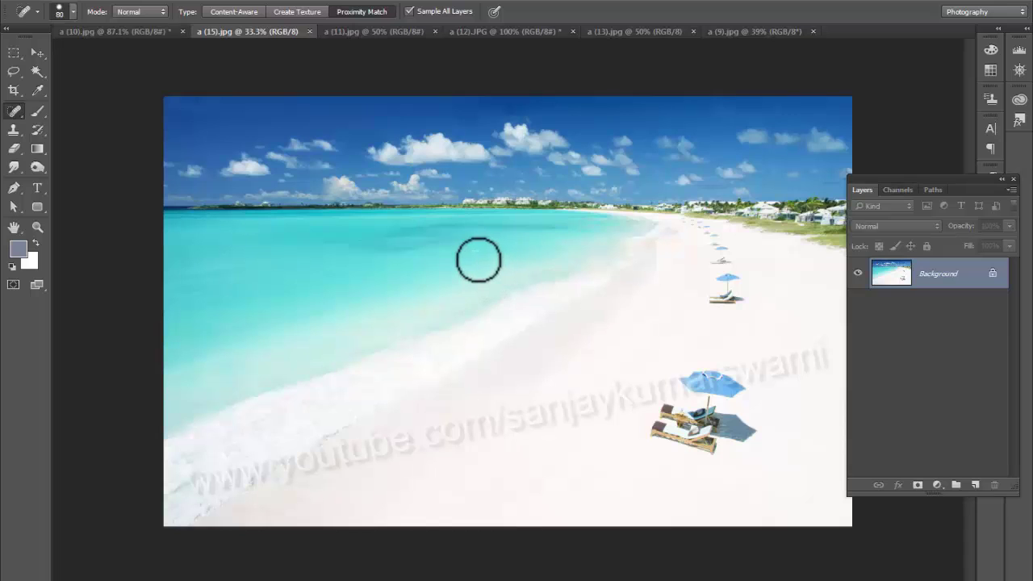
# Step: Set the brush size to 250 and try Proximity Match strokes over the clouds and turquoise water in the beach photo
pyautogui.press('[')
pyautogui.press('[')
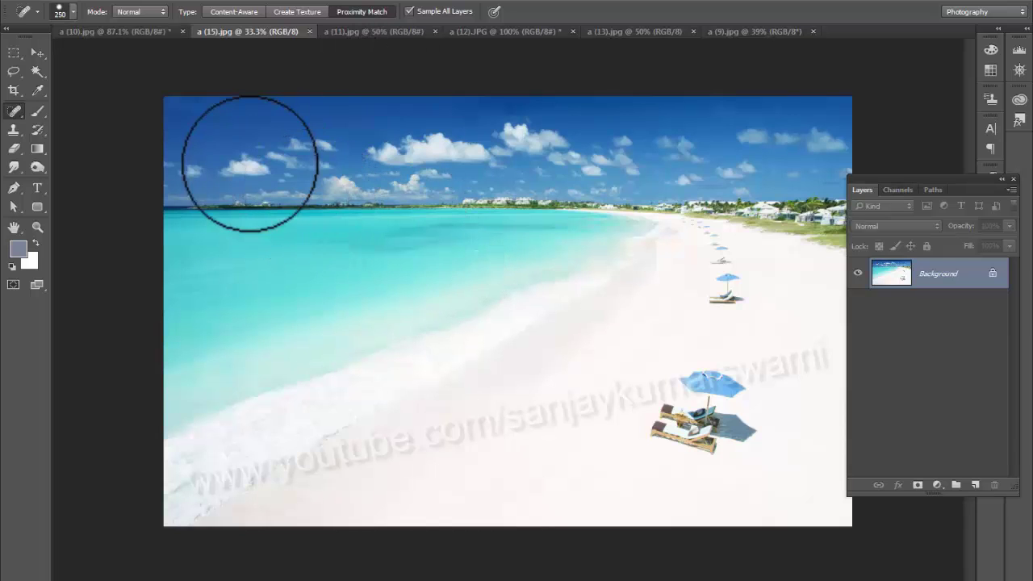
pyautogui.moveTo(242, 161); pyautogui.dragTo(356, 214)
pyautogui.moveTo(399, 240)
pyautogui.mouseDown()
pyautogui.moveTo(652, 397)
pyautogui.moveTo(712, 412)
pyautogui.moveTo(718, 399)
pyautogui.moveTo(704, 381)
pyautogui.moveTo(743, 403)
pyautogui.moveTo(720, 438)
pyautogui.moveTo(651, 415)
pyautogui.moveTo(579, 376)
pyautogui.moveTo(379, 230)
pyautogui.moveTo(254, 167)
pyautogui.moveTo(400, 242)
pyautogui.mouseUp()
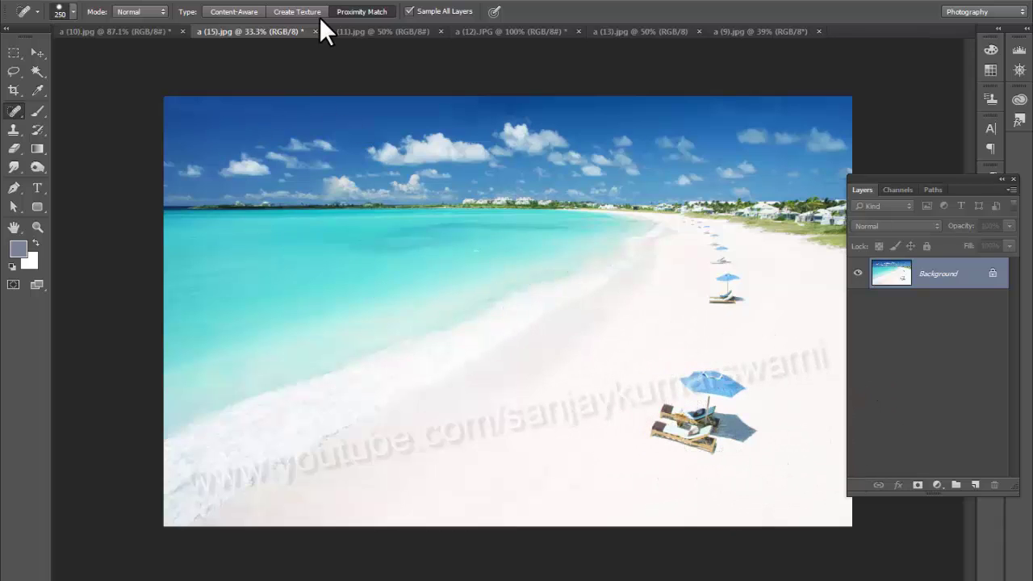
# Step: Set the healing type to Content-Aware and brush over the clouds and the large beach umbrella with its loungers
pyautogui.click(225, 11)
pyautogui.moveTo(299, 168)
pyautogui.mouseDown()
pyautogui.moveTo(294, 219)
pyautogui.moveTo(303, 182)
pyautogui.moveTo(427, 274)
pyautogui.moveTo(699, 404)
pyautogui.moveTo(721, 389)
pyautogui.moveTo(660, 433)
pyautogui.moveTo(726, 435)
pyautogui.moveTo(748, 423)
pyautogui.moveTo(637, 408)
pyautogui.mouseUp()
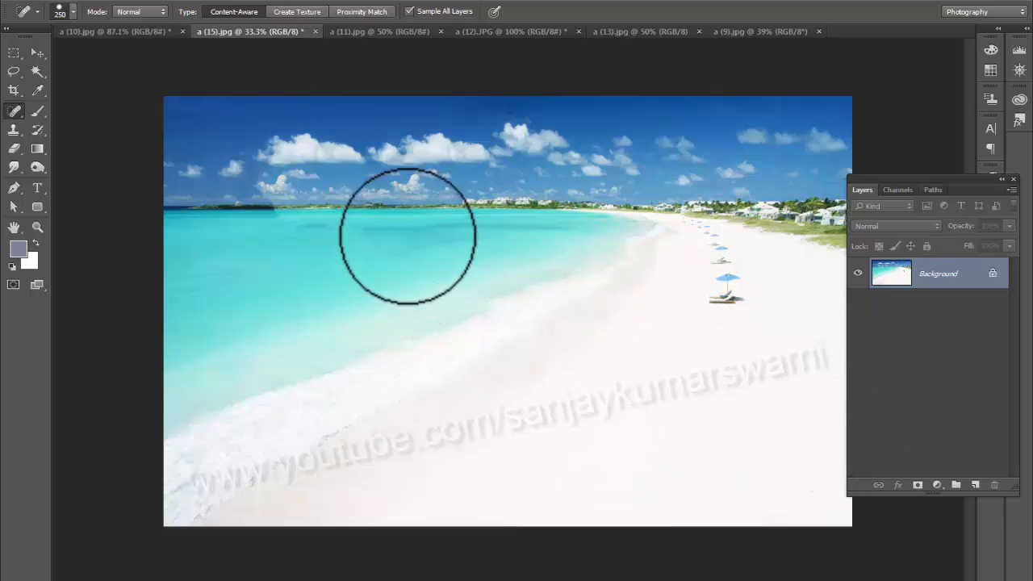
pyautogui.moveTo(355, 198); pyautogui.dragTo(104, 193)
pyautogui.moveTo(4, 266); pyautogui.dragTo(35, 317)
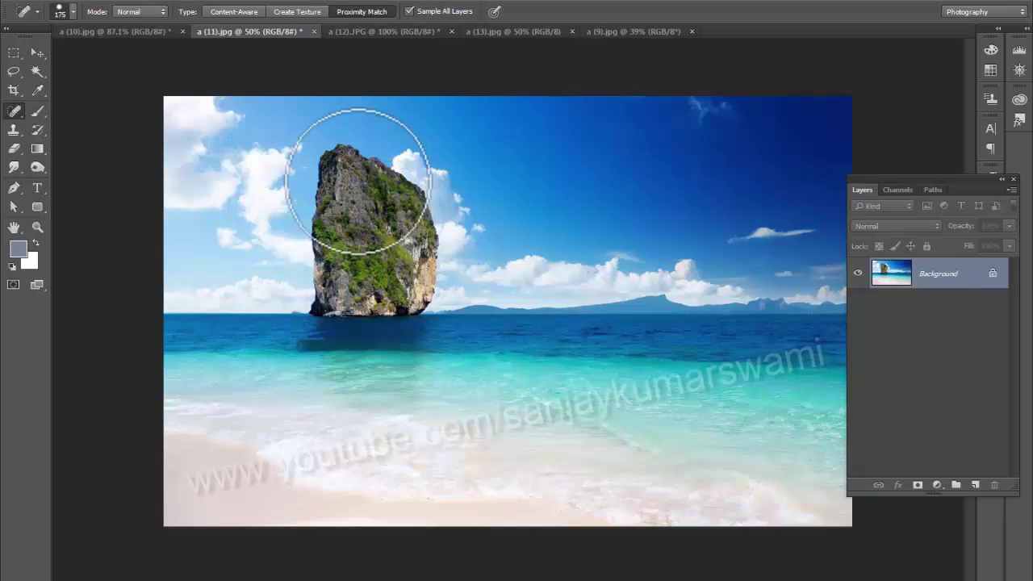
# Step: Brush over the rocky island in a (11).jpg with Proximity Match at brush size 175
pyautogui.moveTo(371, 189)
pyautogui.mouseDown()
pyautogui.moveTo(325, 263)
pyautogui.moveTo(437, 301)
pyautogui.moveTo(388, 242)
pyautogui.mouseUp()
pyautogui.moveTo(350, 167); pyautogui.dragTo(533, 187)
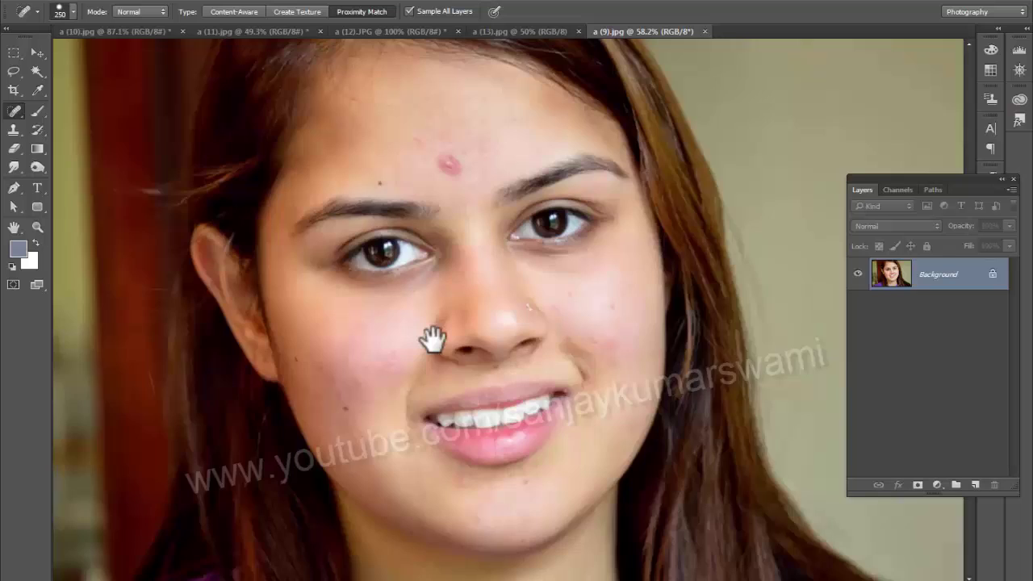
# Step: Try Content-Aware healing at brush size 50 on the red forehead spot and cheek blemishes in portrait a (9).jpg
pyautogui.moveTo(429, 339); pyautogui.dragTo(415, 363)
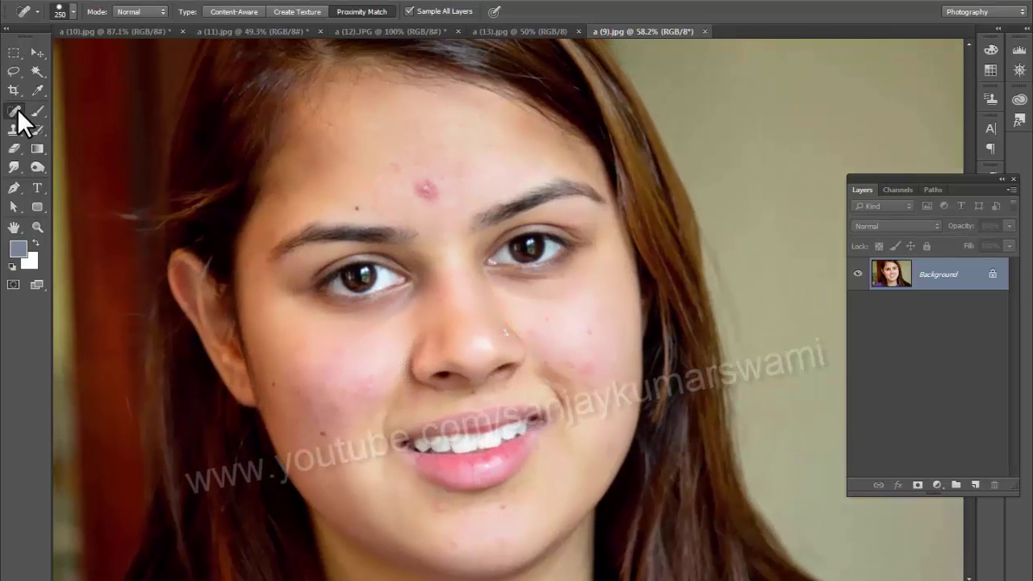
pyautogui.click(237, 12)
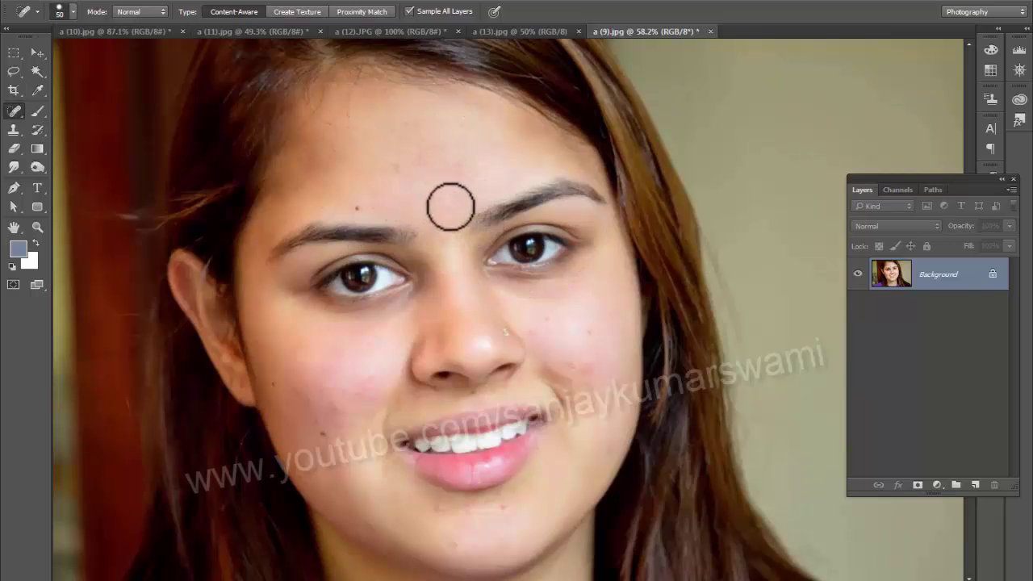
pyautogui.moveTo(353, 421); pyautogui.dragTo(413, 454)
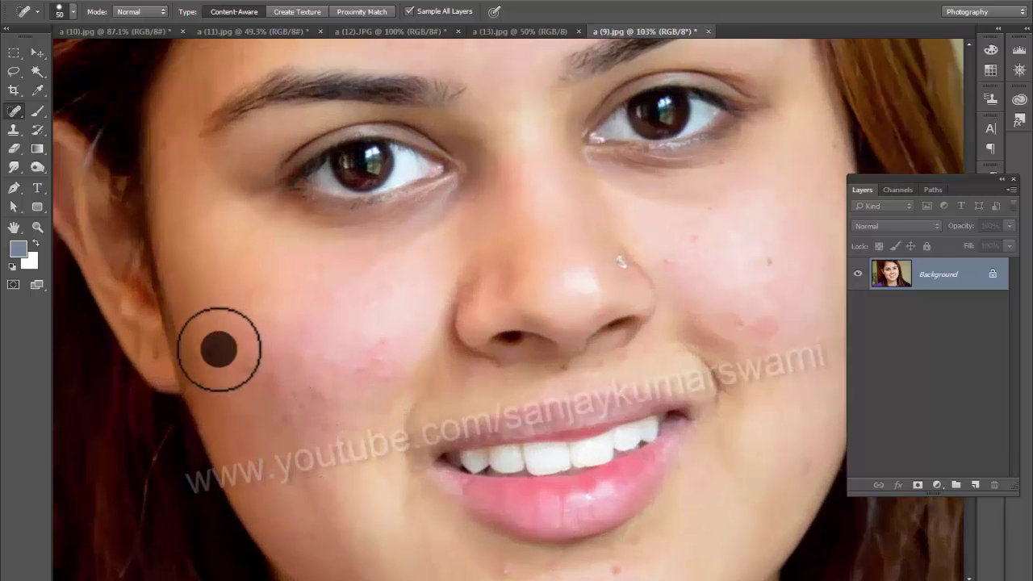
pyautogui.moveTo(255, 353); pyautogui.dragTo(259, 357)
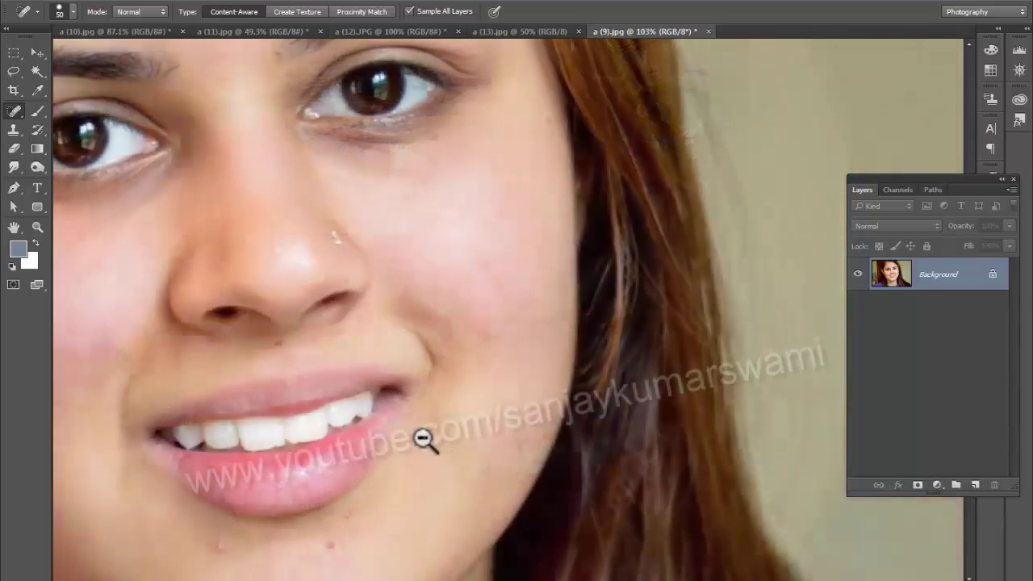
pyautogui.moveTo(423, 439); pyautogui.dragTo(381, 417)
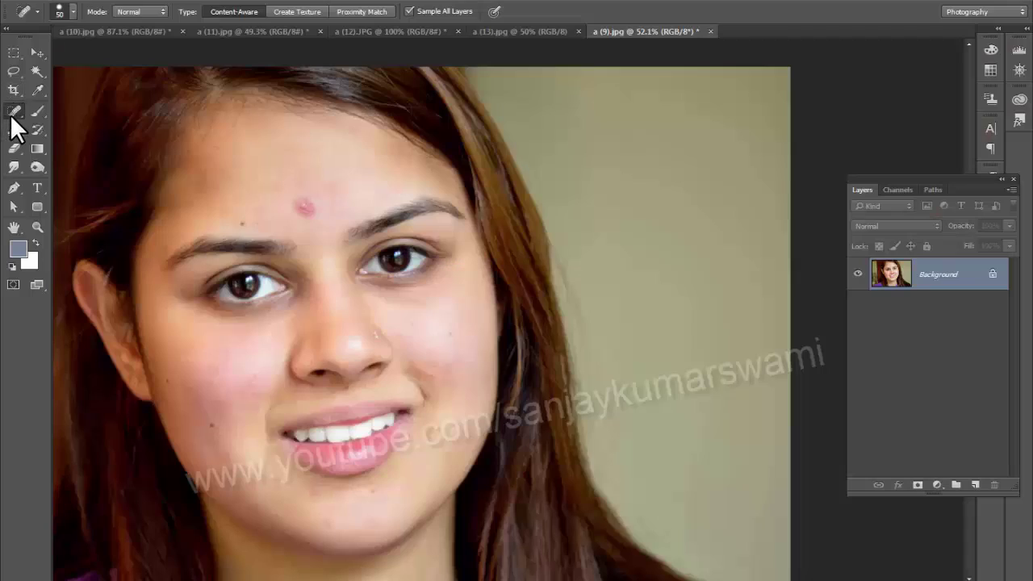
# Step: Change to the Healing Brush tool and bring up the gull photo a (10).jpg
pyautogui.rightClick(9, 114)
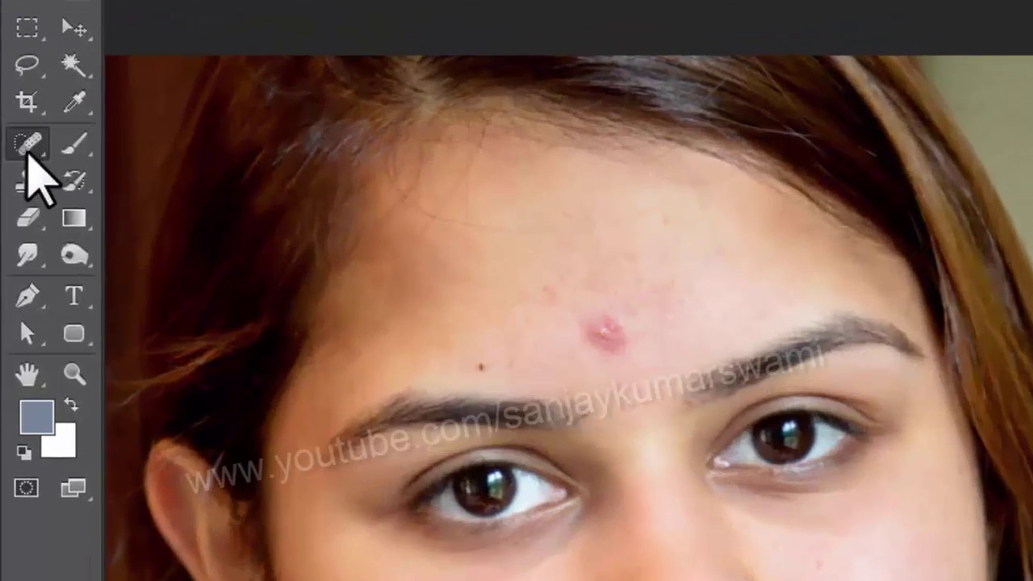
pyautogui.rightClick(20, 139)
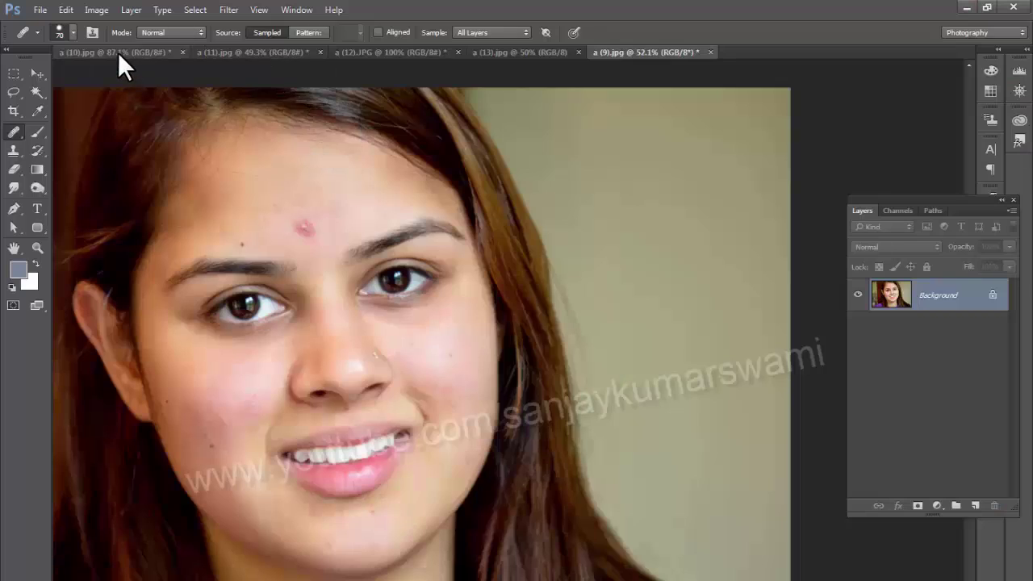
pyautogui.click(118, 53)
pyautogui.scroll(5, 676, 295)
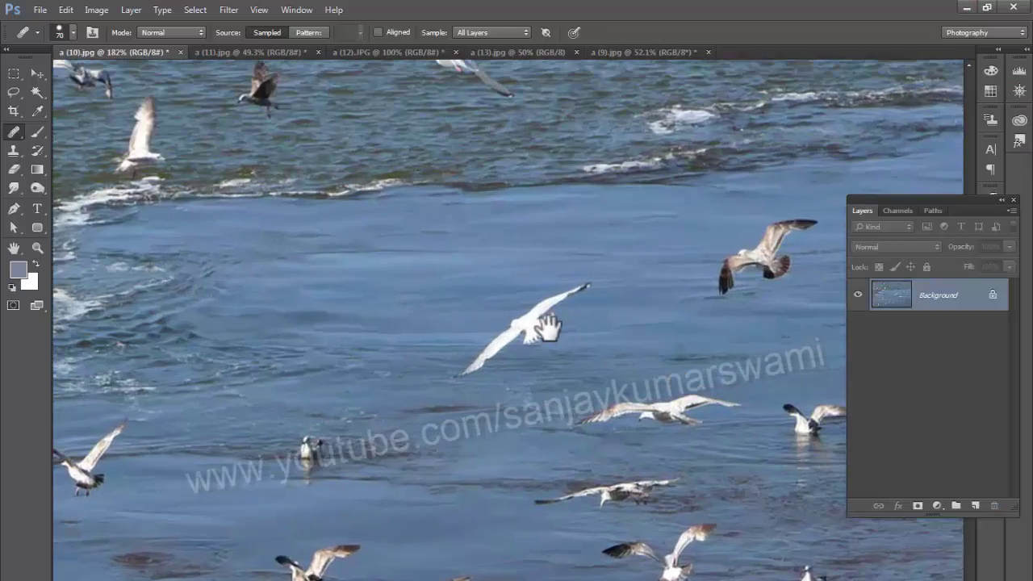
pyautogui.moveTo(547, 327); pyautogui.dragTo(531, 358)
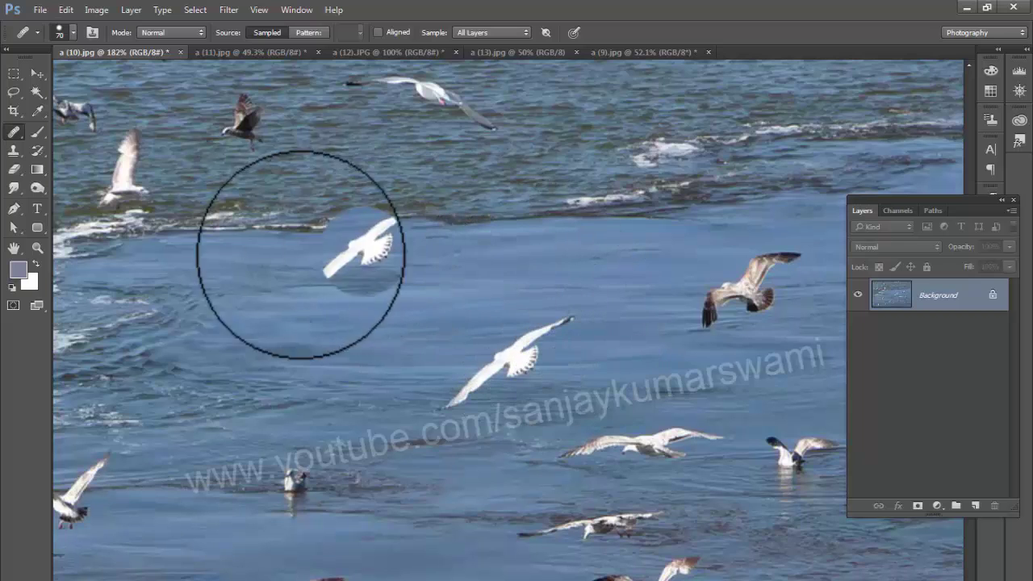
# Step: Try cloning the sampled white gull onto the open water and over the brown gull, undoing the strokes
pyautogui.click(371, 404)
pyautogui.hotkey('ctrl', 'z')
pyautogui.click(393, 293)
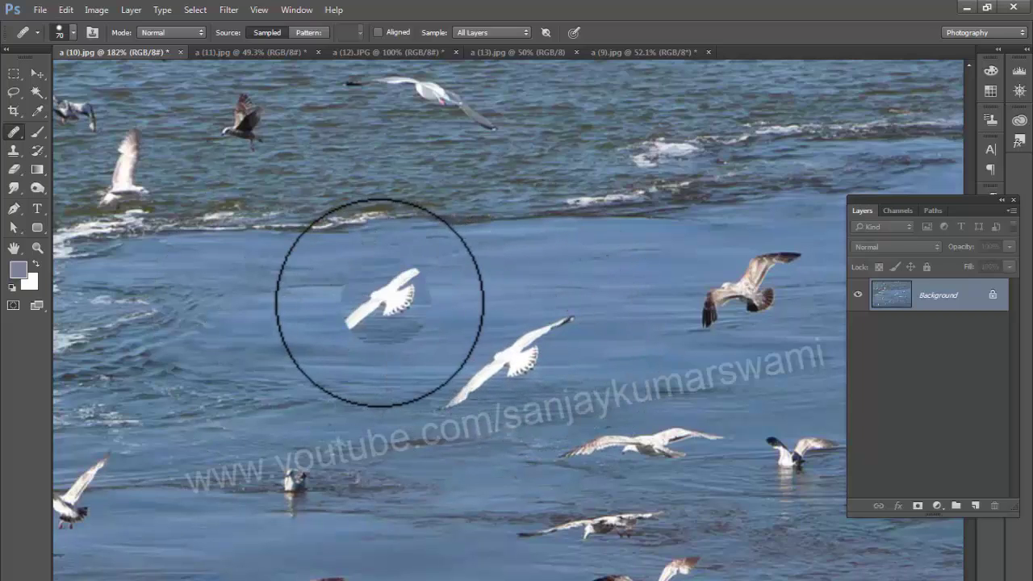
pyautogui.moveTo(394, 296)
pyautogui.mouseDown()
pyautogui.moveTo(361, 324)
pyautogui.moveTo(463, 262)
pyautogui.moveTo(340, 329)
pyautogui.mouseUp()
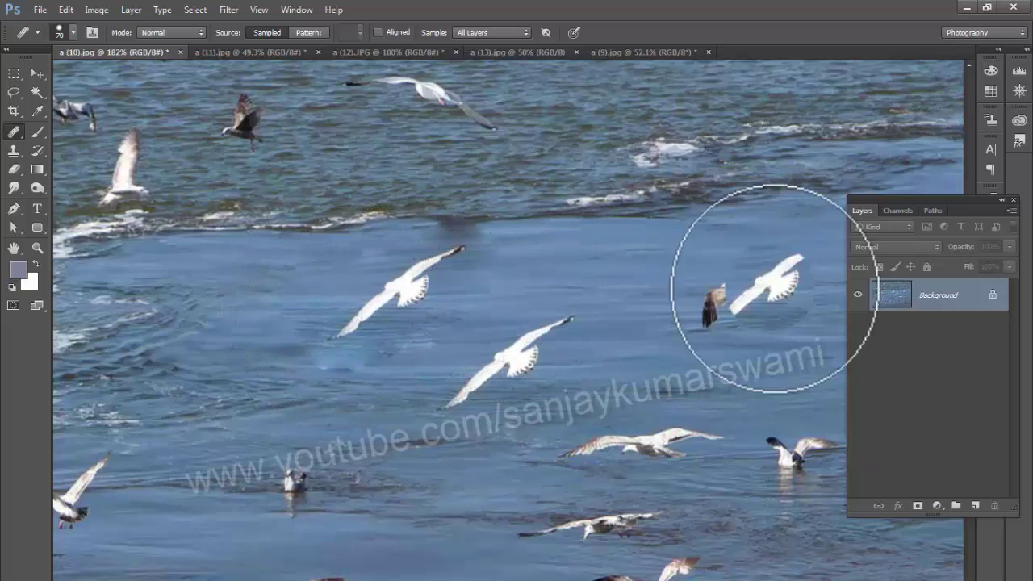
pyautogui.click(509, 356)
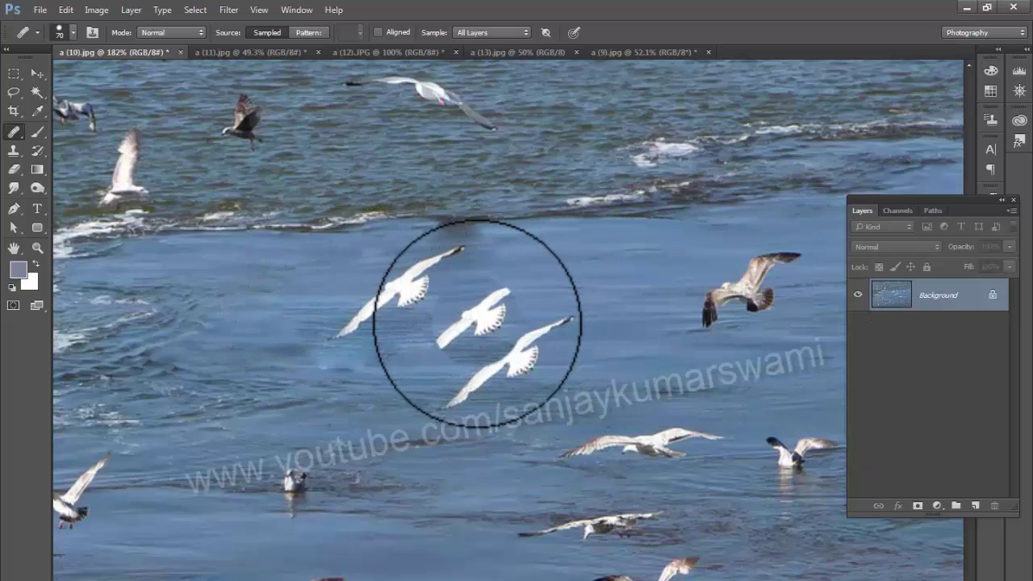
pyautogui.click(570, 367)
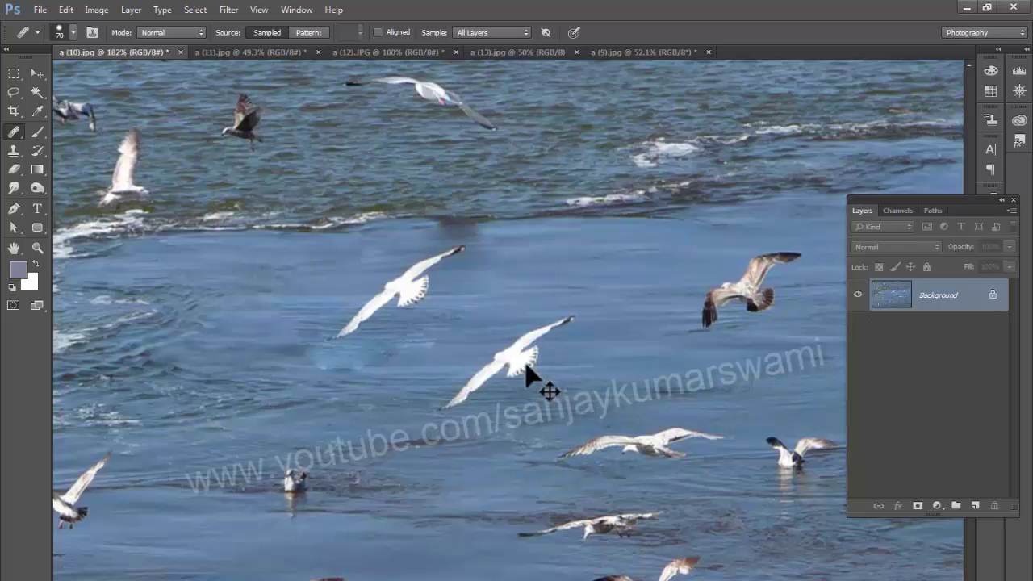
pyautogui.hotkey('ctrl', 'z')
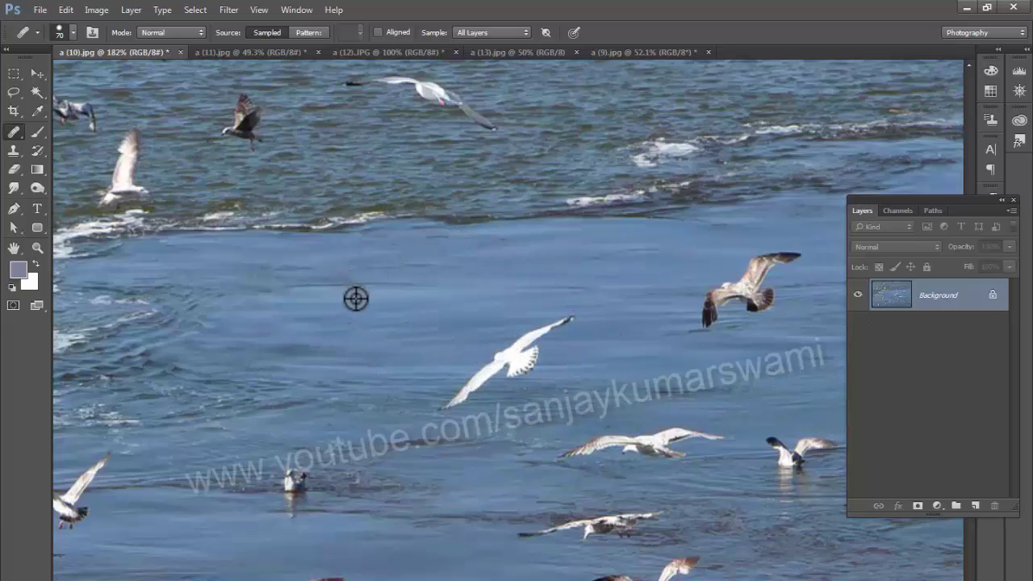
# Step: Heal away the white gull over the smooth water using sampled water, and undo the extra stroke
pyautogui.moveTo(517, 356)
pyautogui.mouseDown()
pyautogui.moveTo(502, 341)
pyautogui.moveTo(530, 346)
pyautogui.moveTo(461, 380)
pyautogui.mouseUp()
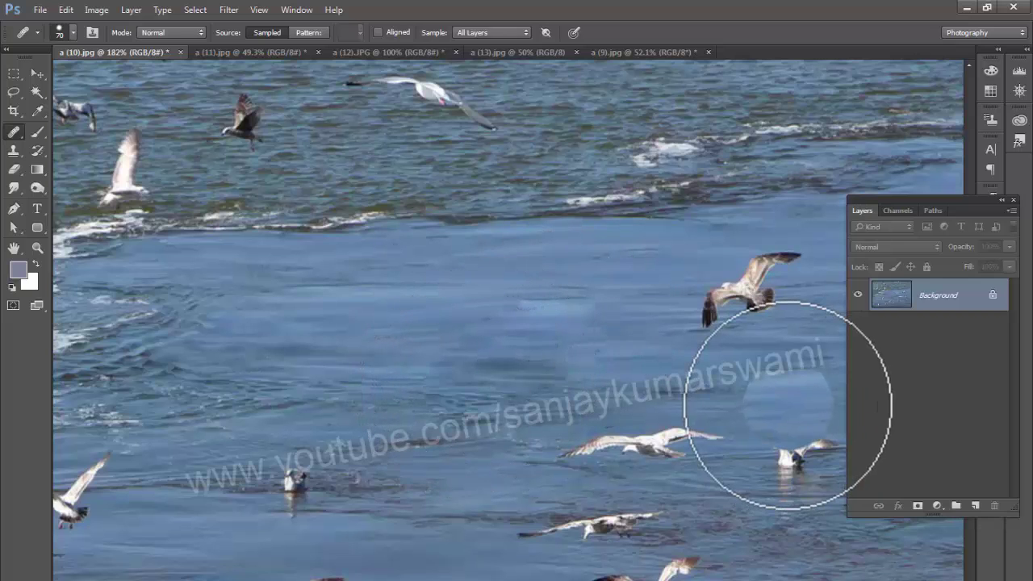
pyautogui.hotkey('ctrl', 'z')
# Step: Bring up the portrait photo a (9).jpg to work on the forehead
pyautogui.click(596, 51)
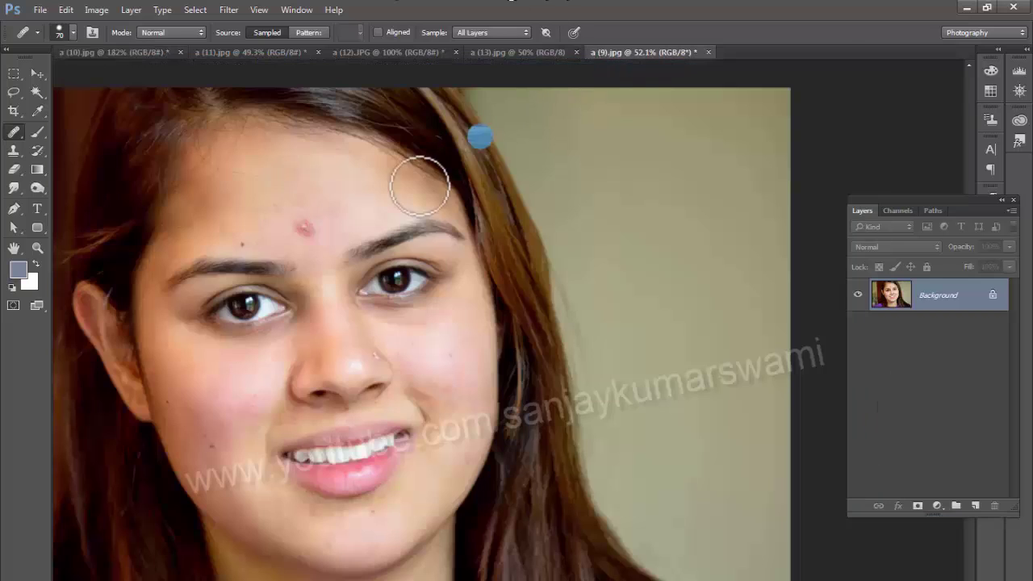
pyautogui.keyDown('ctrl'); pyautogui.click(350, 240); pyautogui.keyUp('ctrl')
pyautogui.moveTo(254, 224); pyautogui.dragTo(395, 307)
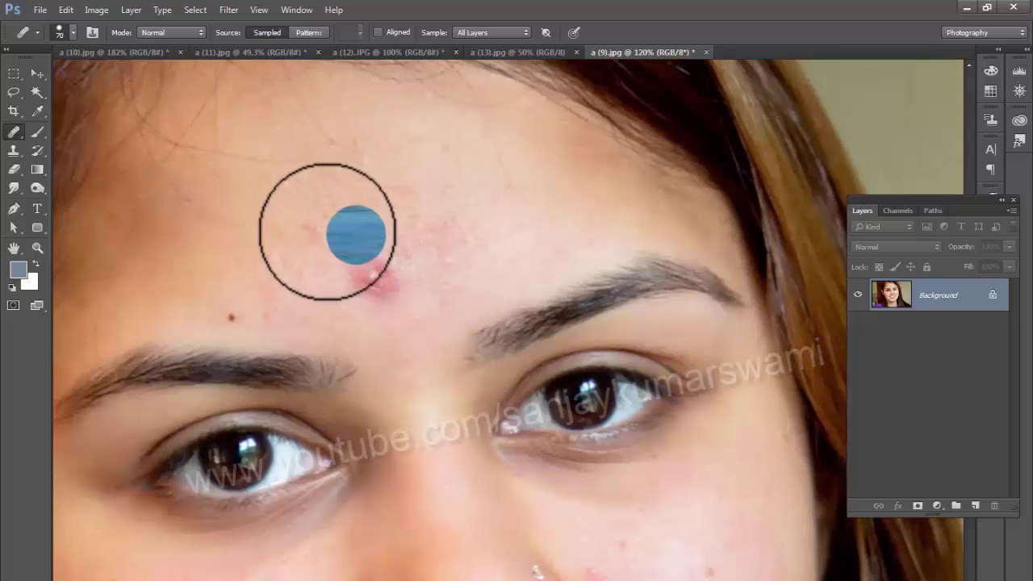
# Step: Try healing the red forehead spot in Normal mode using clean skin sampled from two different places on the forehead
pyautogui.keyDown('alt'); pyautogui.click(272, 234); pyautogui.keyUp('alt')
pyautogui.click(373, 282)
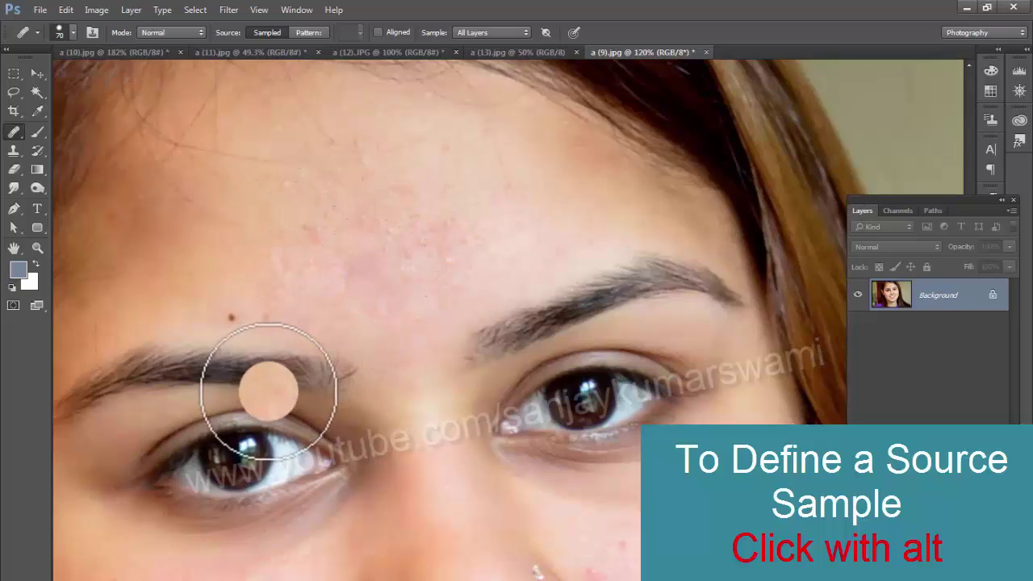
pyautogui.hotkey('ctrl', 'z')
pyautogui.keyDown('alt'); pyautogui.click(296, 191); pyautogui.keyUp('alt')
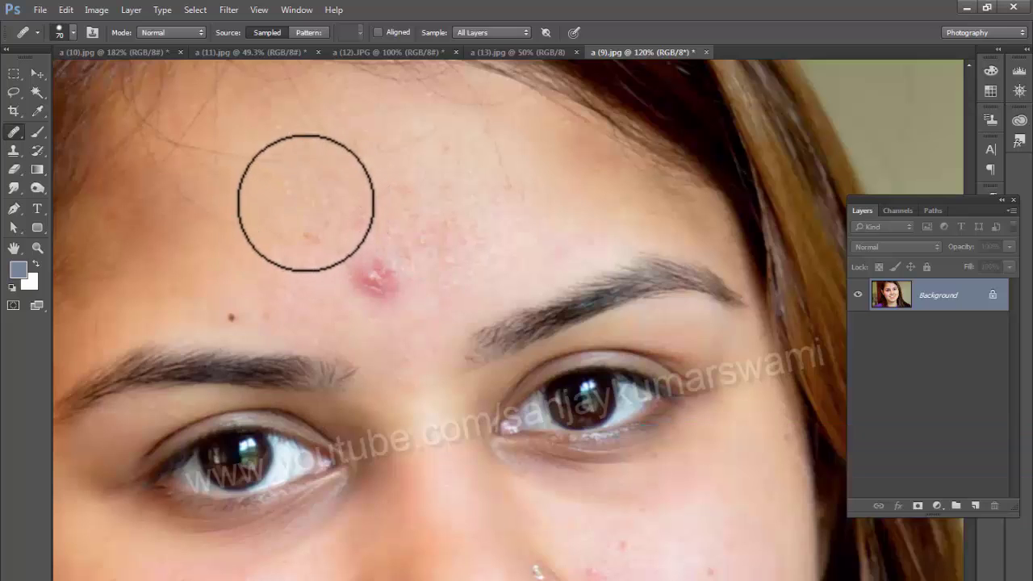
pyautogui.moveTo(395, 307)
pyautogui.mouseDown()
pyautogui.moveTo(369, 289)
pyautogui.moveTo(393, 284)
pyautogui.moveTo(440, 364)
pyautogui.mouseUp()
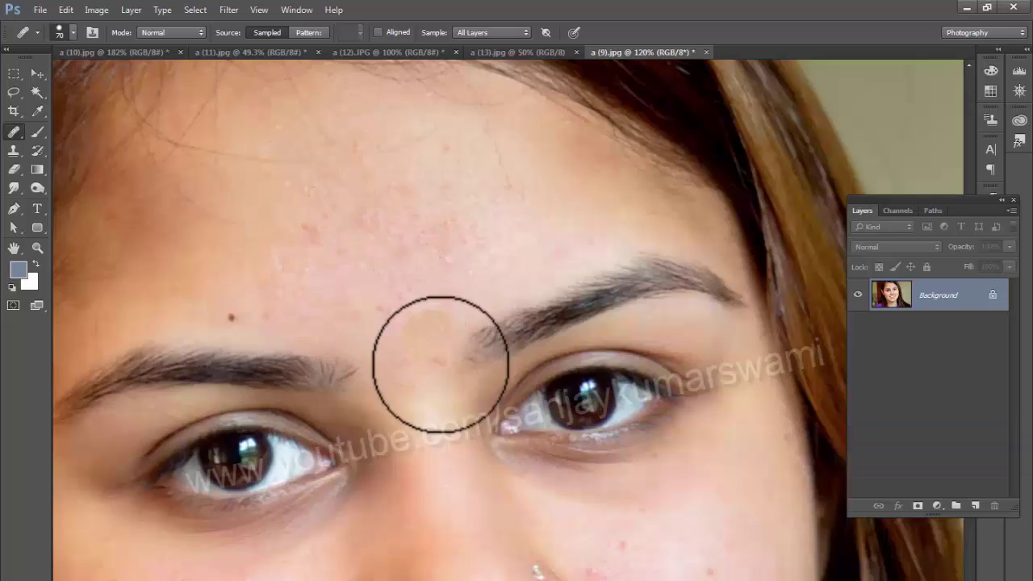
# Step: Try healing the red forehead spot from sampled skin with the mode set to Screen and again with Normal
pyautogui.click(183, 34)
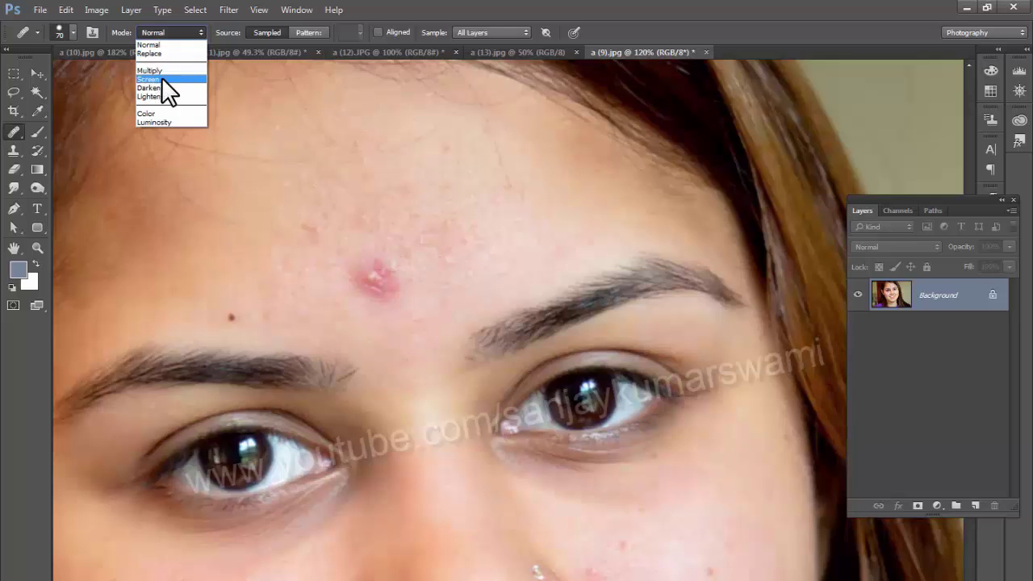
pyautogui.click(162, 82)
pyautogui.keyDown('alt'); pyautogui.click(329, 190); pyautogui.keyUp('alt')
pyautogui.moveTo(364, 261); pyautogui.dragTo(346, 277)
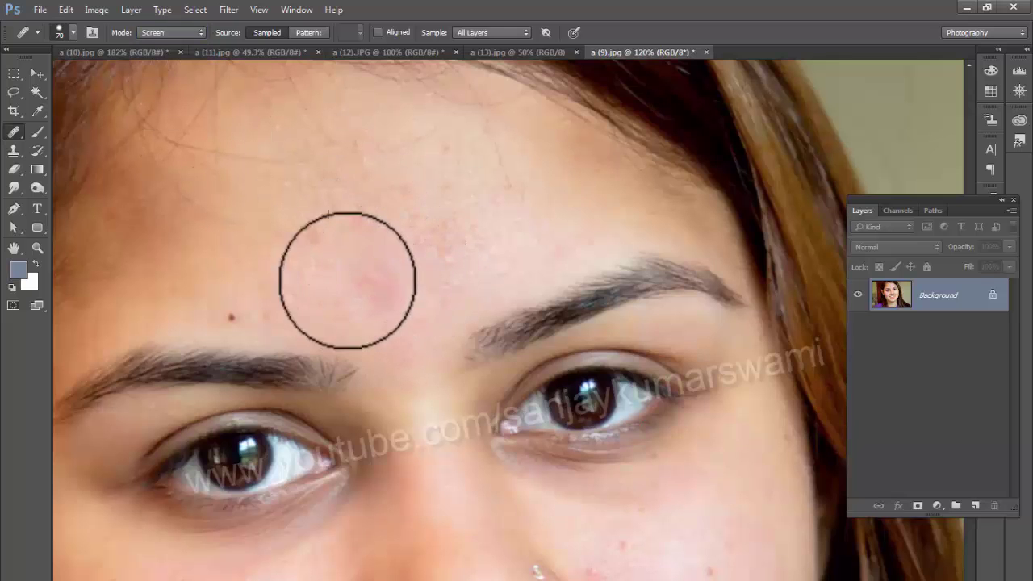
pyautogui.moveTo(466, 235); pyautogui.dragTo(523, 298)
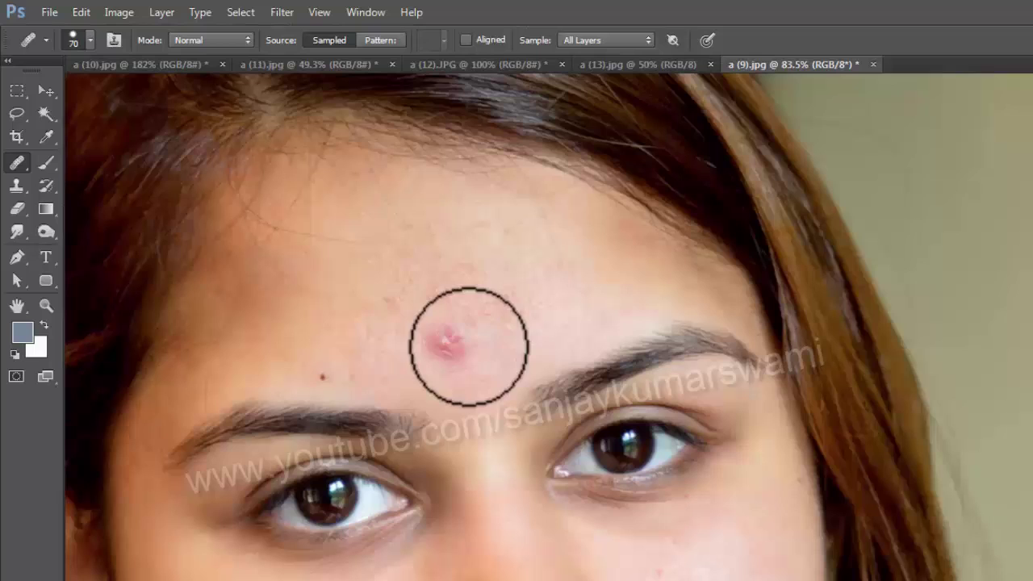
pyautogui.click(469, 346)
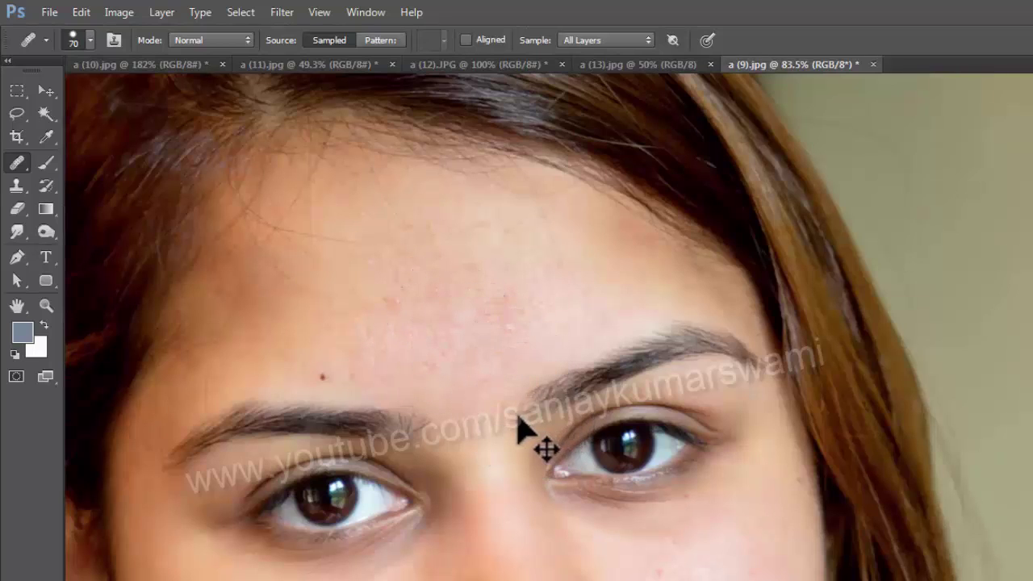
# Step: Set the healing source to Pattern with the dotted pattern, try painting it from the forehead down across the nose, and undo it
pyautogui.click(445, 40)
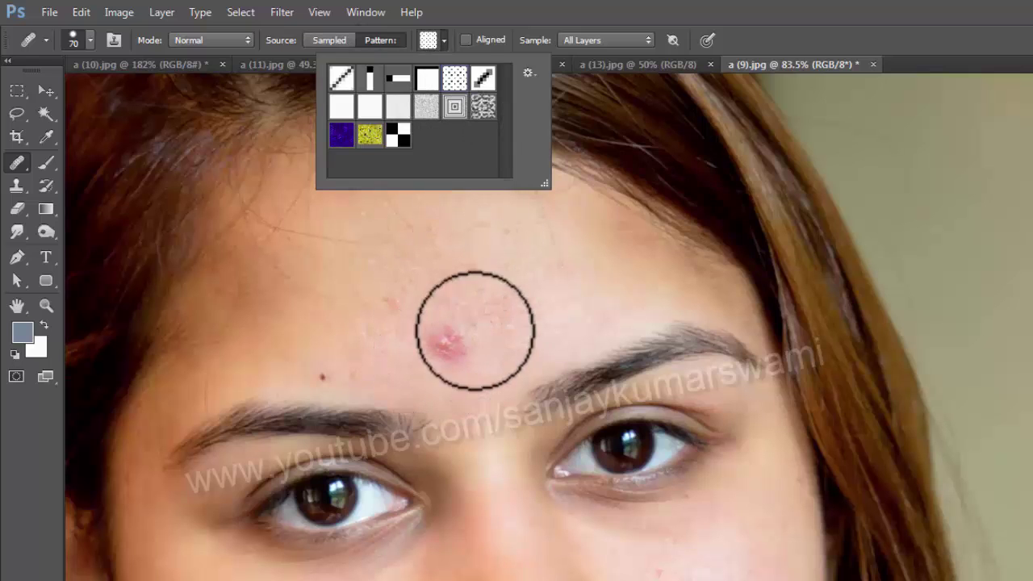
pyautogui.click(445, 40)
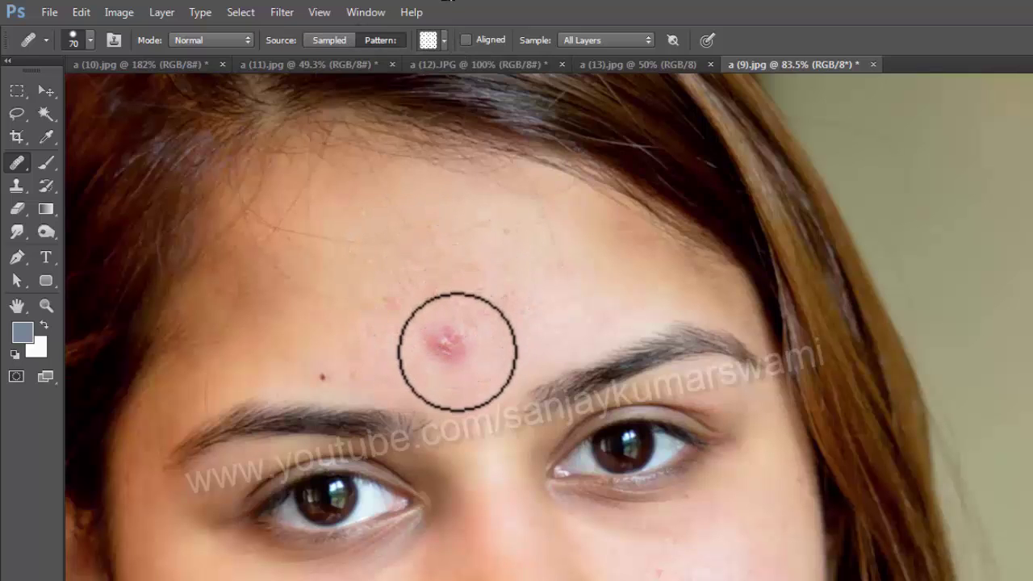
pyautogui.moveTo(449, 341)
pyautogui.mouseDown()
pyautogui.moveTo(565, 327)
pyautogui.moveTo(535, 482)
pyautogui.mouseUp()
pyautogui.moveTo(450, 406)
pyautogui.mouseDown()
pyautogui.moveTo(559, 499)
pyautogui.moveTo(499, 568)
pyautogui.moveTo(250, 571)
pyautogui.mouseUp()
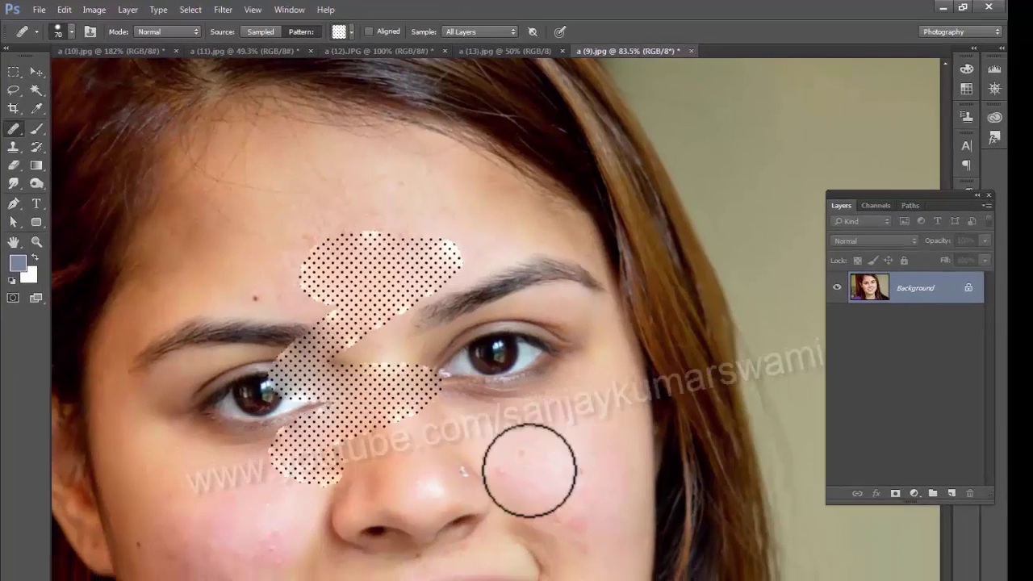
pyautogui.hotkey('ctrl', 'z')
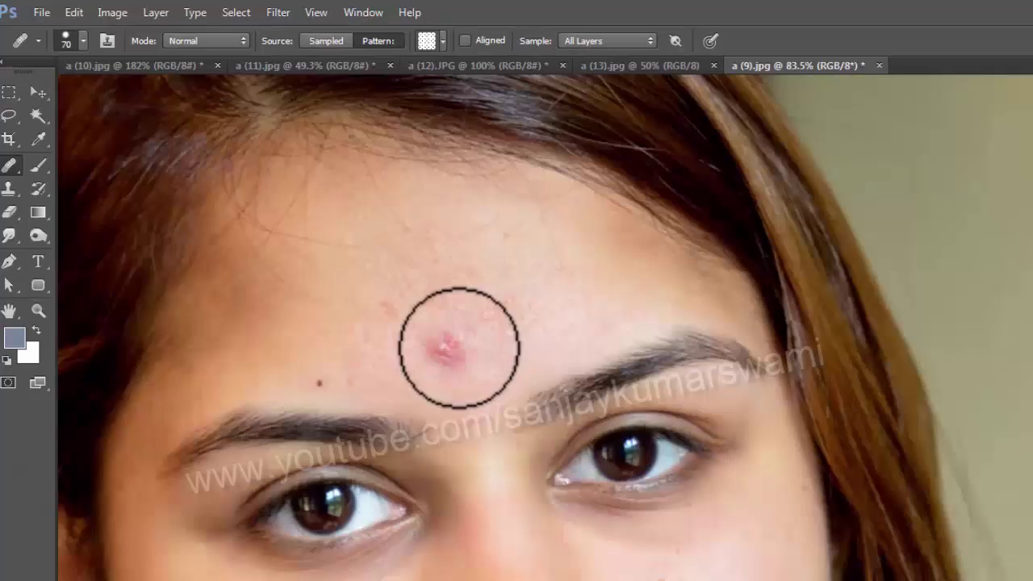
# Step: Paint the dotted pattern across the whole forehead, covering the red spot
pyautogui.moveTo(459, 347)
pyautogui.mouseDown()
pyautogui.moveTo(561, 306)
pyautogui.moveTo(343, 305)
pyautogui.moveTo(422, 371)
pyautogui.moveTo(384, 210)
pyautogui.moveTo(396, 346)
pyautogui.moveTo(355, 236)
pyautogui.moveTo(572, 250)
pyautogui.mouseUp()
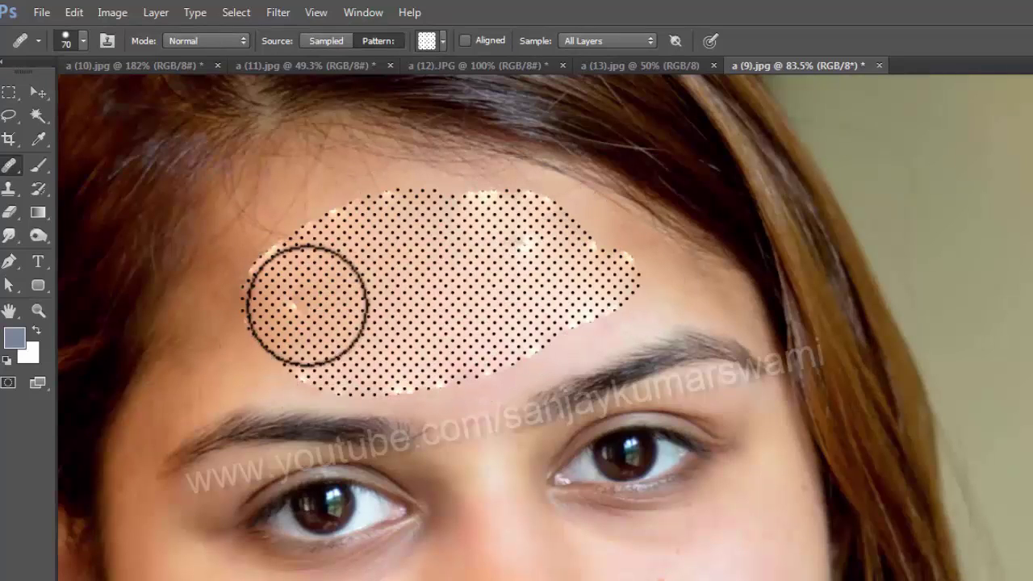
pyautogui.moveTo(307, 305); pyautogui.dragTo(504, 254)
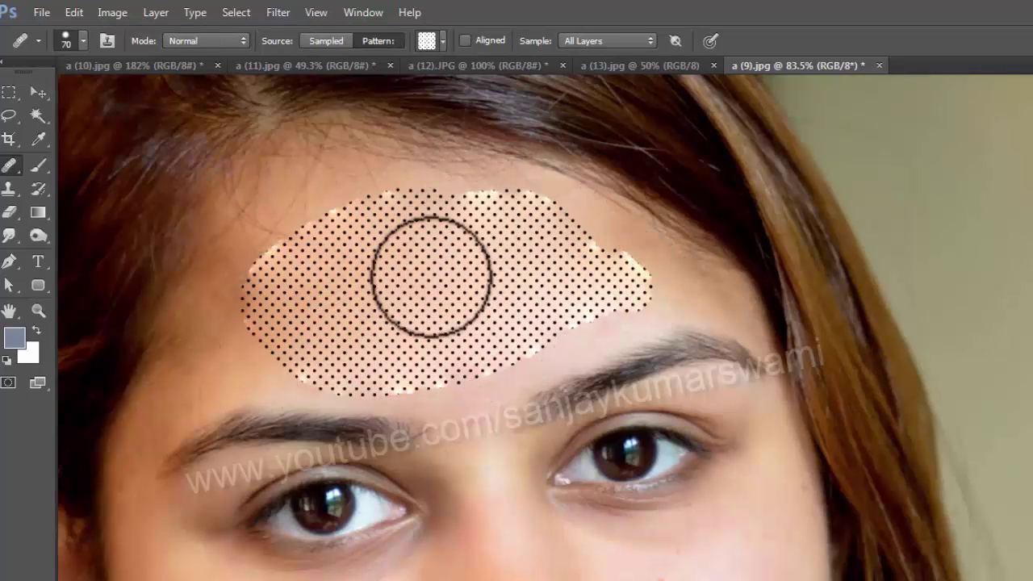
# Step: Paint more overlapping dotted-pattern strokes over the covered forehead with Aligned off
pyautogui.moveTo(350, 309)
pyautogui.mouseDown()
pyautogui.moveTo(422, 314)
pyautogui.moveTo(511, 285)
pyautogui.moveTo(439, 232)
pyautogui.moveTo(320, 279)
pyautogui.moveTo(406, 322)
pyautogui.moveTo(496, 295)
pyautogui.moveTo(473, 279)
pyautogui.moveTo(581, 286)
pyautogui.mouseUp()
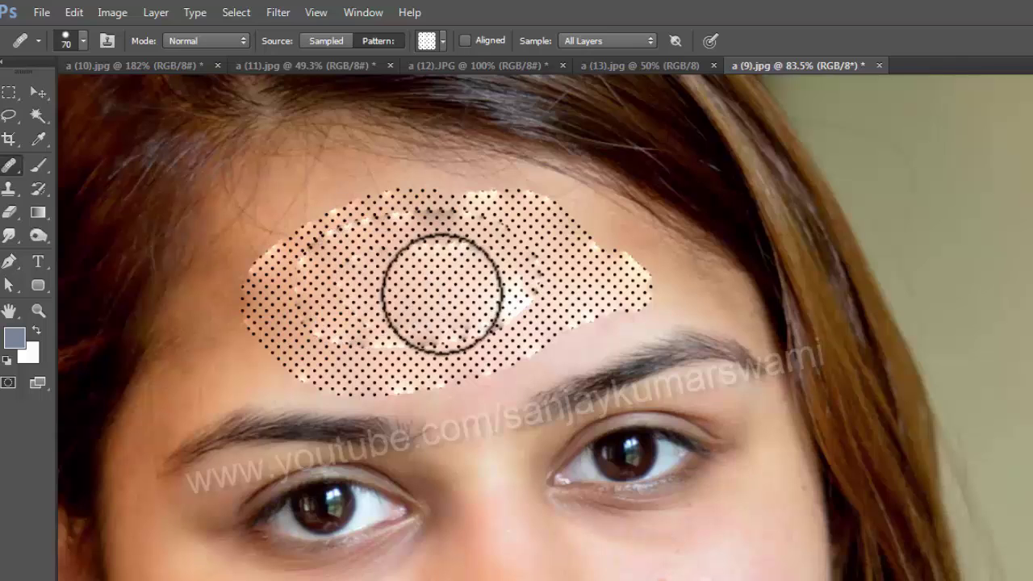
pyautogui.moveTo(452, 299)
pyautogui.mouseDown()
pyautogui.moveTo(470, 328)
pyautogui.moveTo(486, 295)
pyautogui.moveTo(460, 177)
pyautogui.moveTo(326, 182)
pyautogui.moveTo(221, 234)
pyautogui.moveTo(181, 310)
pyautogui.moveTo(216, 381)
pyautogui.moveTo(472, 385)
pyautogui.moveTo(581, 357)
pyautogui.moveTo(583, 341)
pyautogui.moveTo(492, 262)
pyautogui.moveTo(456, 255)
pyautogui.moveTo(412, 278)
pyautogui.moveTo(397, 331)
pyautogui.moveTo(459, 336)
pyautogui.moveTo(407, 316)
pyautogui.moveTo(467, 98)
pyautogui.mouseUp()
pyautogui.keyDown('ctrl'); pyautogui.click(484, 312); pyautogui.keyUp('ctrl')
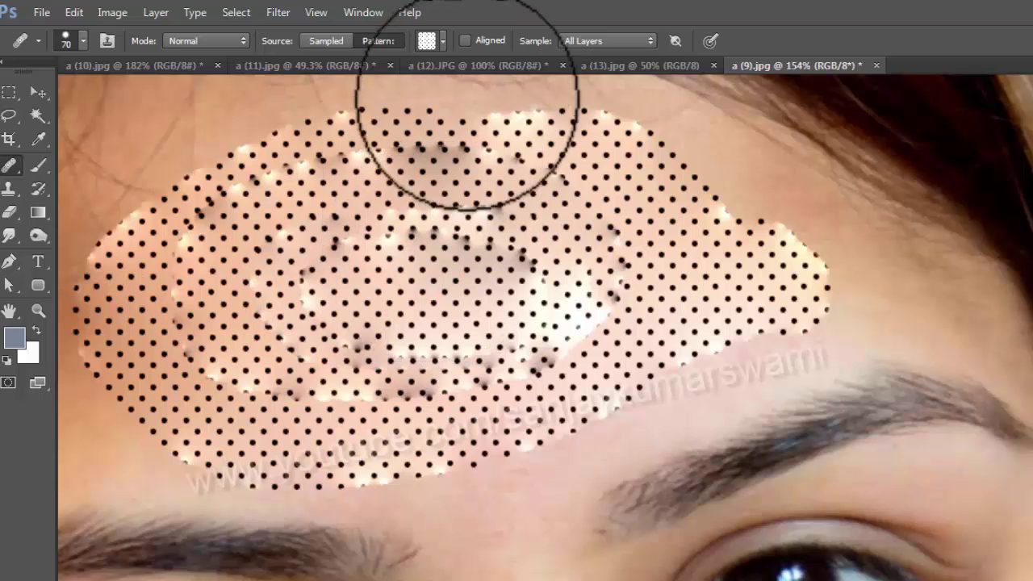
# Step: Turn on Aligned and paint the dotted pattern over the forehead and down between the eyebrows
pyautogui.click(465, 40)
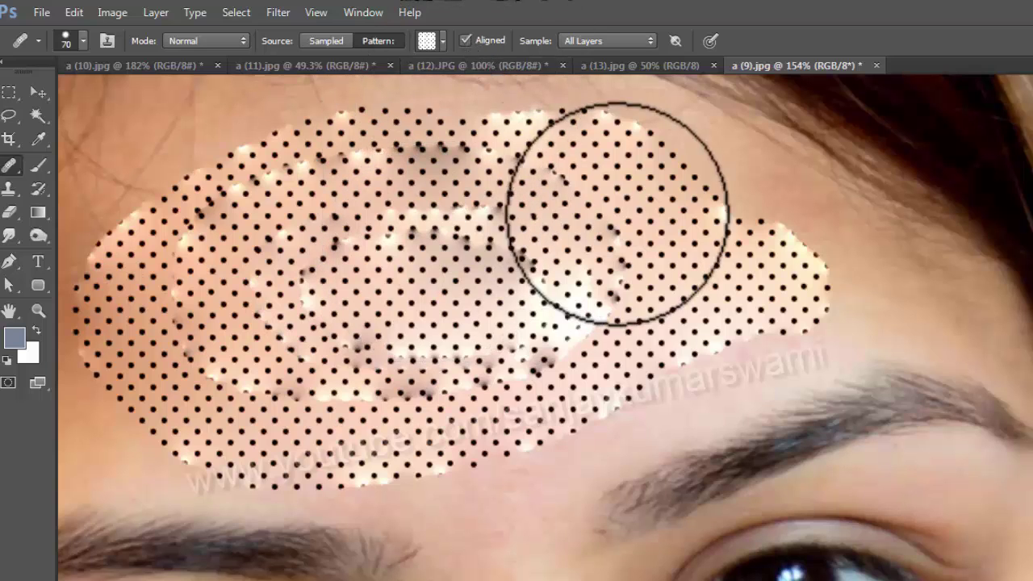
pyautogui.moveTo(594, 207)
pyautogui.mouseDown()
pyautogui.moveTo(189, 347)
pyautogui.moveTo(150, 231)
pyautogui.moveTo(572, 307)
pyautogui.moveTo(636, 219)
pyautogui.moveTo(512, 231)
pyautogui.moveTo(258, 309)
pyautogui.moveTo(547, 214)
pyautogui.moveTo(463, 351)
pyautogui.moveTo(477, 538)
pyautogui.moveTo(589, 330)
pyautogui.moveTo(611, 389)
pyautogui.moveTo(581, 247)
pyautogui.mouseUp()
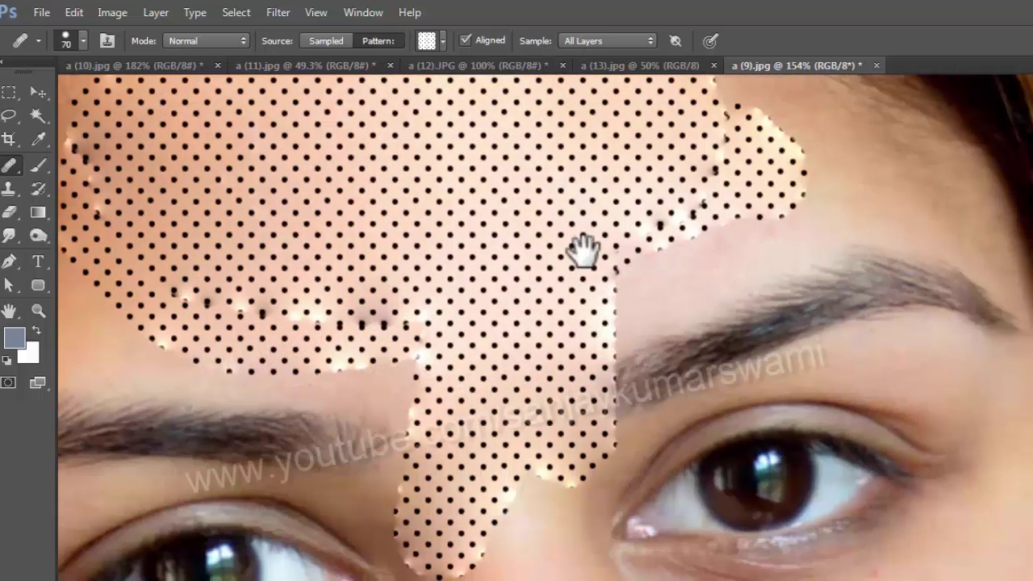
pyautogui.moveTo(482, 285)
pyautogui.mouseDown()
pyautogui.moveTo(514, 314)
pyautogui.moveTo(513, 384)
pyautogui.moveTo(500, 277)
pyautogui.moveTo(507, 300)
pyautogui.moveTo(481, 259)
pyautogui.moveTo(495, 431)
pyautogui.moveTo(458, 434)
pyautogui.mouseUp()
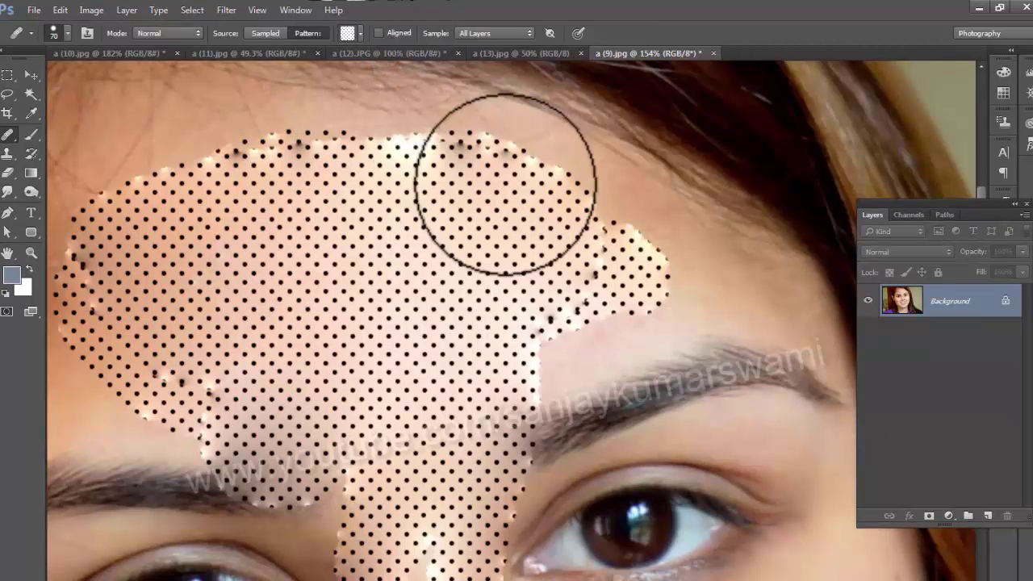
# Step: Paint separate dotted-pattern strokes down the nose and onto the cheeks with Aligned off
pyautogui.moveTo(532, 379)
pyautogui.mouseDown()
pyautogui.moveTo(567, 428)
pyautogui.moveTo(547, 477)
pyautogui.moveTo(436, 187)
pyautogui.mouseUp()
pyautogui.moveTo(431, 242)
pyautogui.mouseDown()
pyautogui.moveTo(403, 369)
pyautogui.moveTo(490, 346)
pyautogui.moveTo(342, 473)
pyautogui.moveTo(309, 387)
pyautogui.moveTo(311, 305)
pyautogui.moveTo(127, 295)
pyautogui.moveTo(219, 511)
pyautogui.moveTo(216, 400)
pyautogui.moveTo(272, 443)
pyautogui.moveTo(397, 311)
pyautogui.moveTo(264, 474)
pyautogui.moveTo(406, 369)
pyautogui.moveTo(553, 399)
pyautogui.moveTo(530, 346)
pyautogui.moveTo(646, 384)
pyautogui.mouseUp()
pyautogui.moveTo(472, 252); pyautogui.dragTo(518, 374)
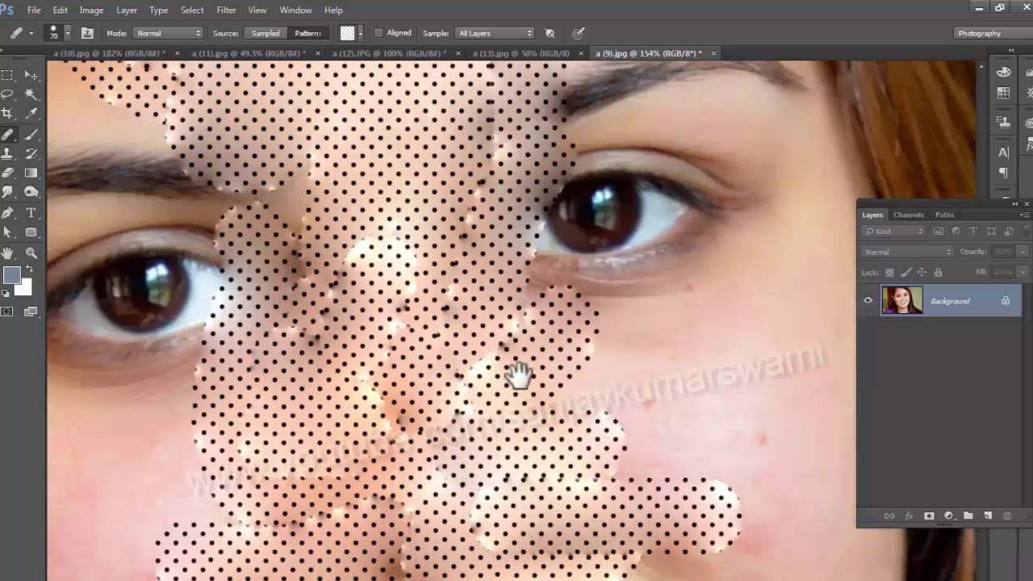
# Step: Turn Aligned back on and repaint the mismatched dotted pattern over the nose and between the eyes
pyautogui.click(386, 36)
pyautogui.moveTo(334, 380)
pyautogui.mouseDown()
pyautogui.moveTo(316, 415)
pyautogui.moveTo(415, 450)
pyautogui.mouseUp()
pyautogui.moveTo(429, 408); pyautogui.dragTo(467, 214)
pyautogui.moveTo(351, 201)
pyautogui.mouseDown()
pyautogui.moveTo(412, 304)
pyautogui.moveTo(447, 193)
pyautogui.moveTo(555, 144)
pyautogui.moveTo(380, 209)
pyautogui.moveTo(330, 341)
pyautogui.moveTo(530, 193)
pyautogui.mouseUp()
pyautogui.moveTo(397, 143); pyautogui.dragTo(422, 359)
pyautogui.moveTo(303, 210)
pyautogui.mouseDown()
pyautogui.moveTo(307, 353)
pyautogui.moveTo(290, 202)
pyautogui.mouseUp()
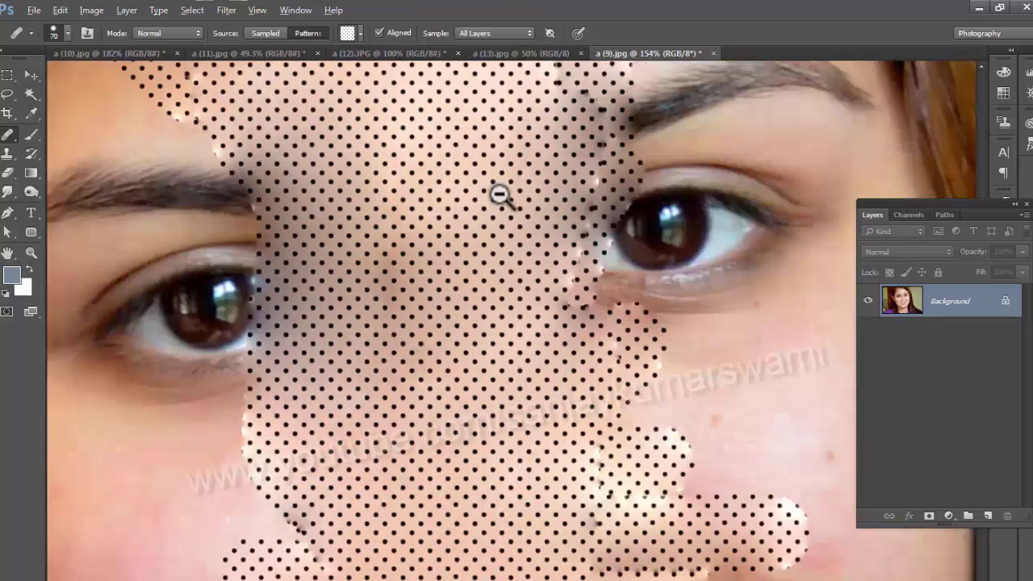
# Step: Undo all the dotted-pattern strokes on the portrait
pyautogui.moveTo(501, 198); pyautogui.dragTo(452, 202)
pyautogui.moveTo(557, 257); pyautogui.dragTo(519, 350)
pyautogui.hotkey('ctrl', 'alt', 'z')
pyautogui.hotkey('ctrl', 'alt', 'z')
pyautogui.hotkey('ctrl', 'alt', 'z')
pyautogui.hotkey('ctrl', 'alt', 'z')
pyautogui.hotkey('ctrl', 'alt', 'z')
pyautogui.hotkey('ctrl', 'alt', 'z')
pyautogui.hotkey('ctrl', 'alt', 'z')
pyautogui.hotkey('ctrl', 'alt', 'z')
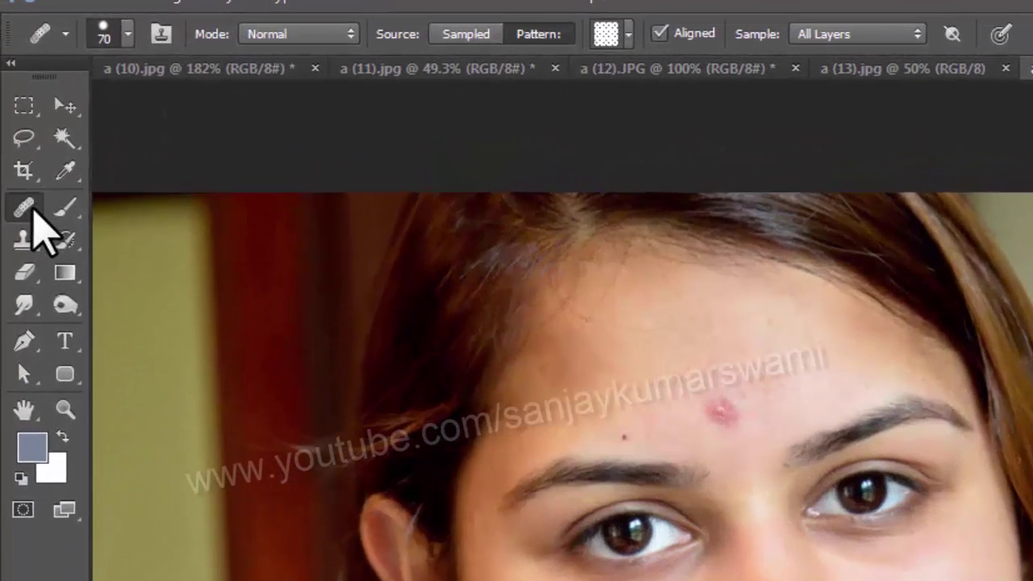
# Step: Switch to the Patch Tool and outline the red spot on the forehead
pyautogui.rightClick(14, 140)
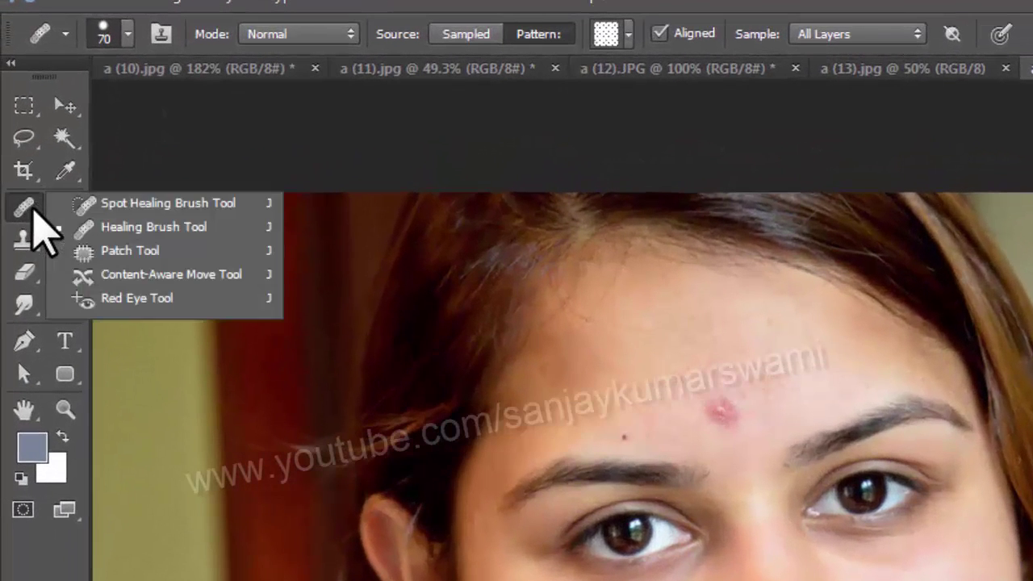
pyautogui.click(127, 251)
pyautogui.hotkey('ctrl', 'space')
pyautogui.moveTo(779, 359); pyautogui.dragTo(791, 510)
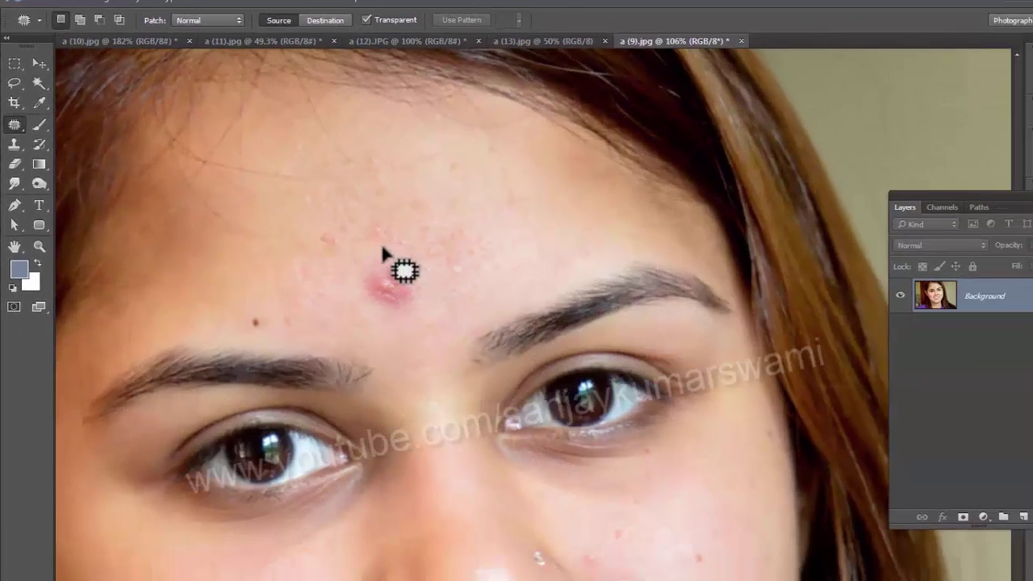
pyautogui.moveTo(384, 252)
pyautogui.mouseDown()
pyautogui.moveTo(348, 254)
pyautogui.moveTo(343, 308)
pyautogui.moveTo(403, 325)
pyautogui.moveTo(437, 307)
pyautogui.moveTo(311, 246)
pyautogui.mouseUp()
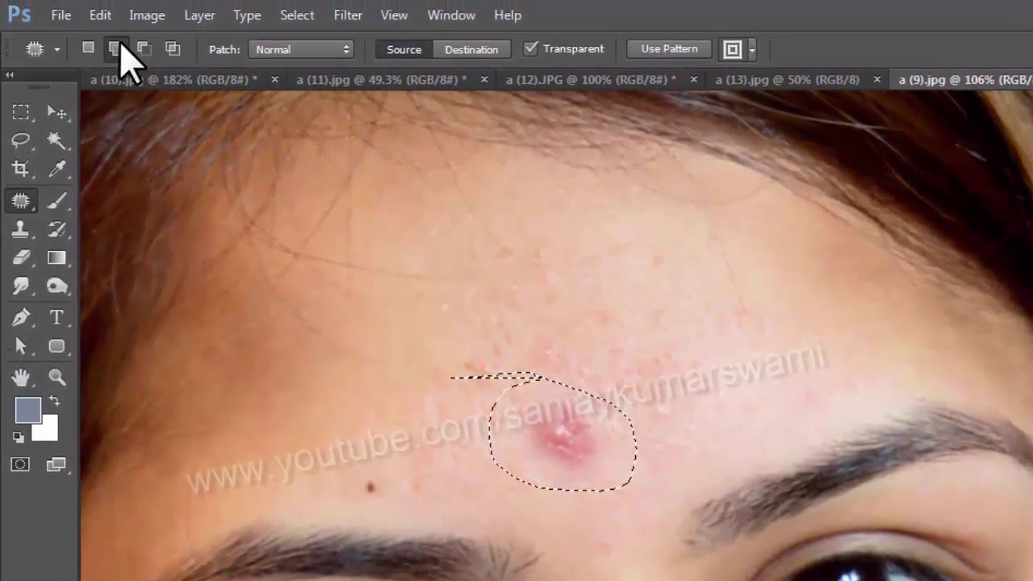
# Step: Try the add, subtract and intersect selection modes on the outline around the red forehead spot
pyautogui.click(116, 49)
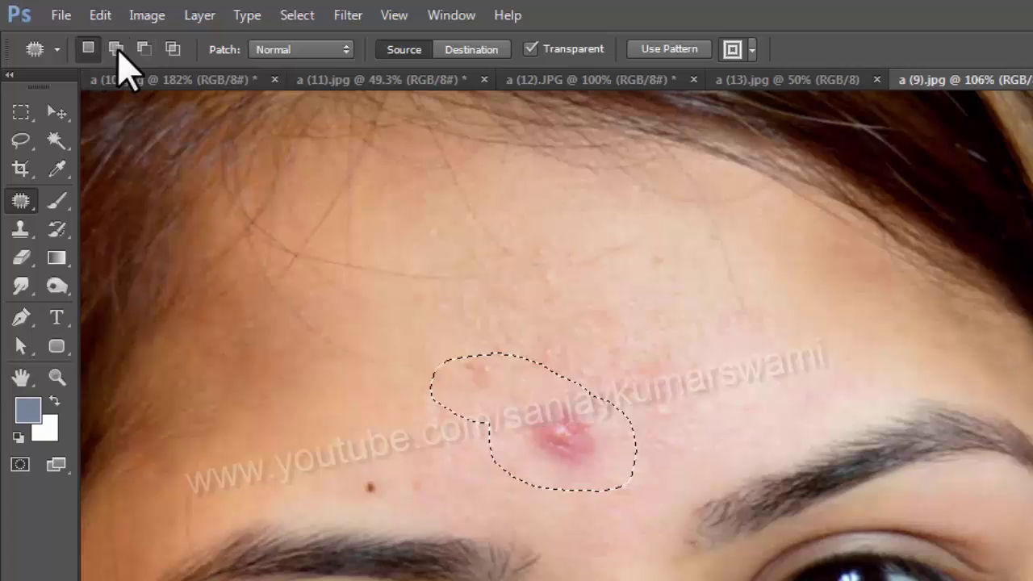
pyautogui.click(144, 49)
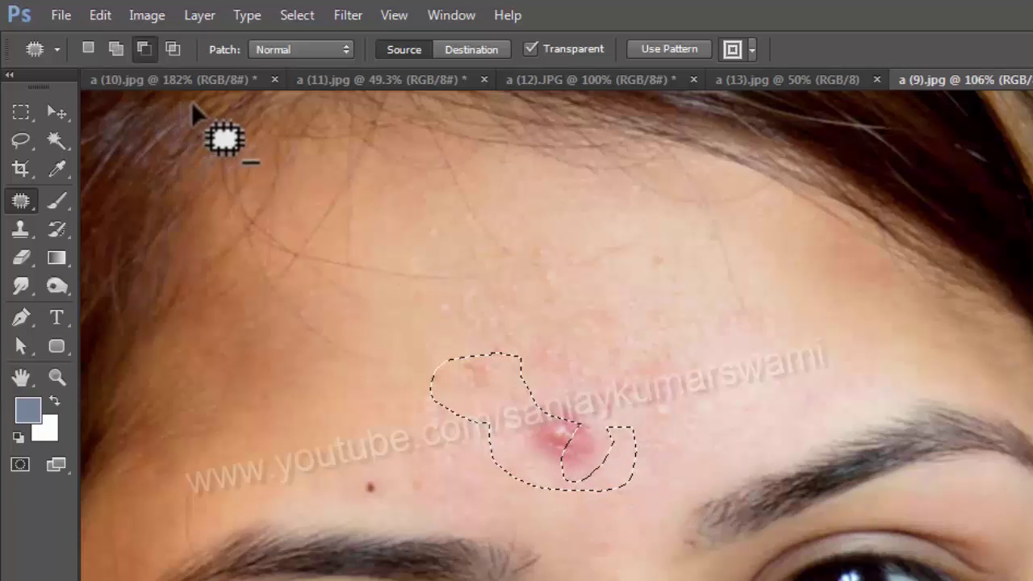
pyautogui.click(172, 48)
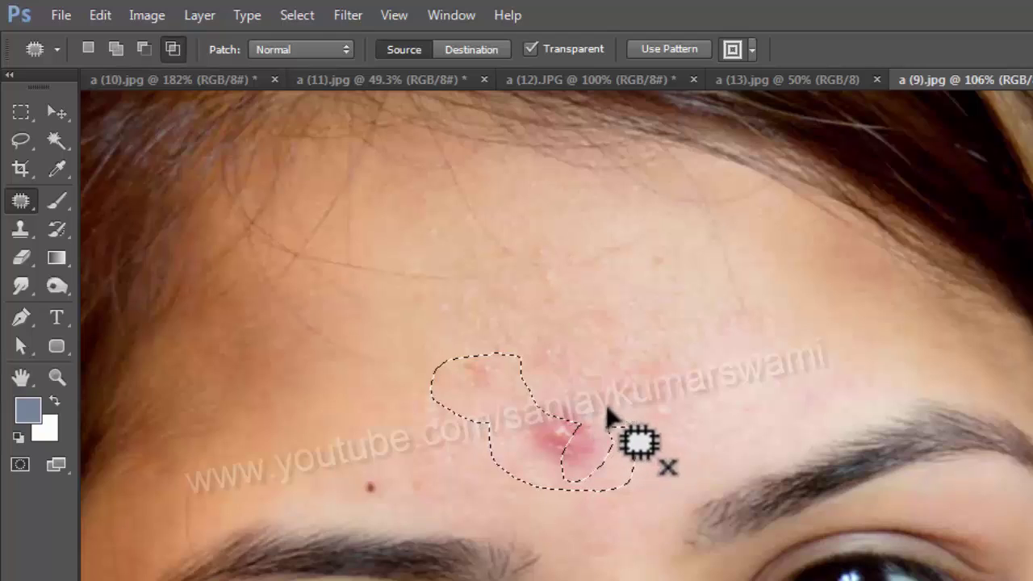
# Step: Try patching the outlined red forehead spot from clean skin with Source set and Transparent off, and undo it
pyautogui.moveTo(583, 452); pyautogui.dragTo(585, 449)
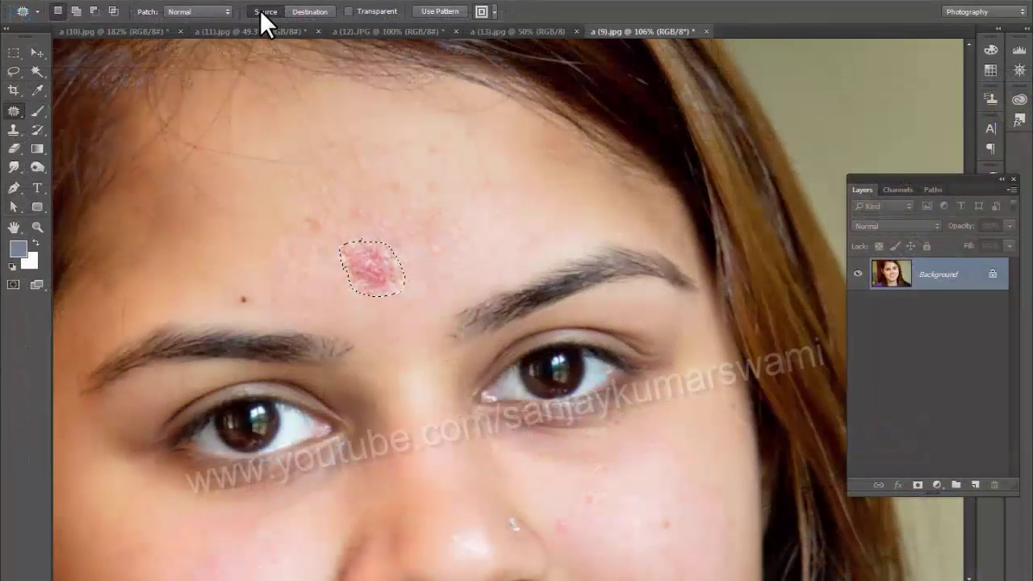
pyautogui.moveTo(384, 258)
pyautogui.mouseDown()
pyautogui.moveTo(392, 300)
pyautogui.moveTo(387, 282)
pyautogui.mouseUp()
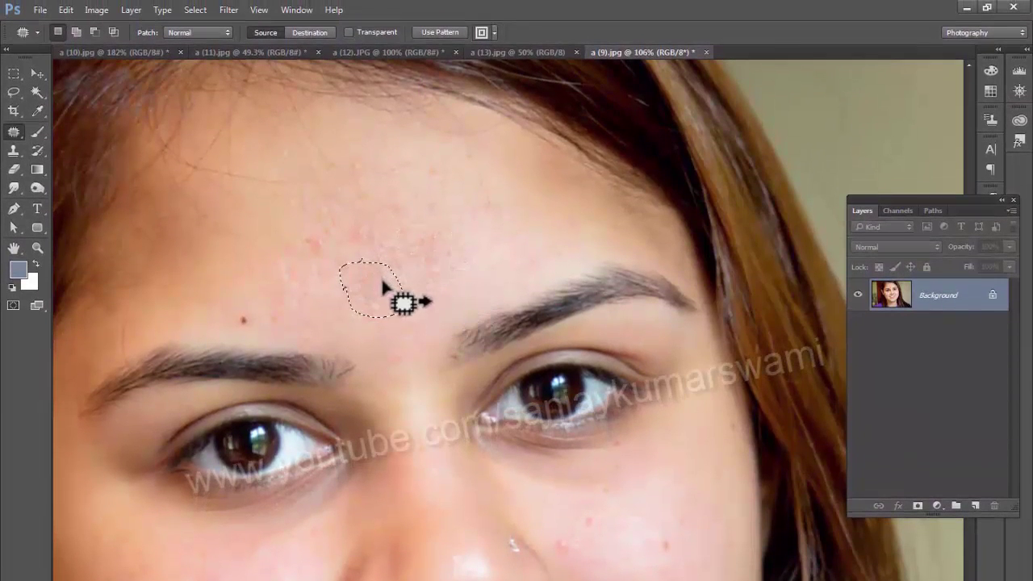
pyautogui.hotkey('ctrl', 'z')
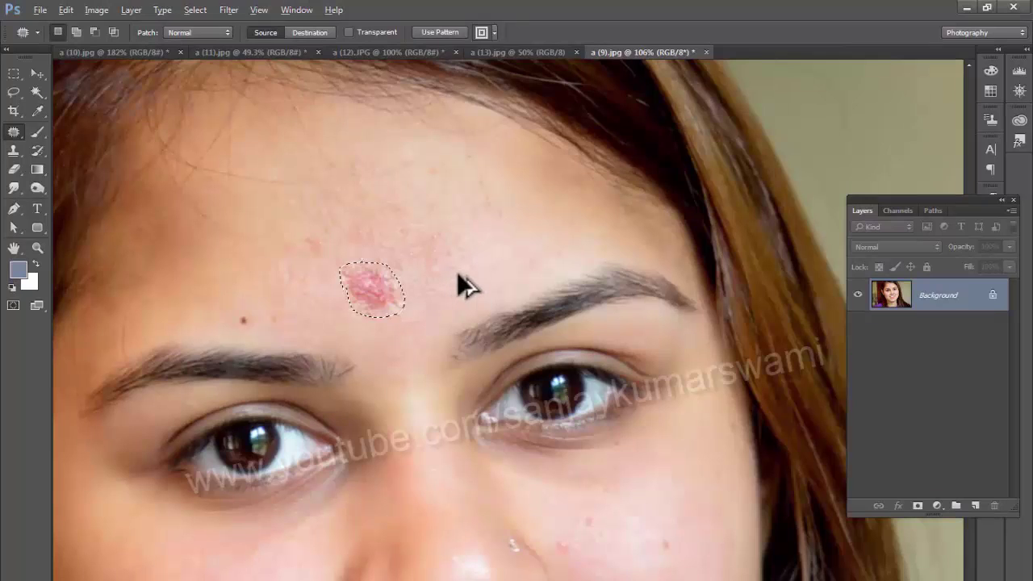
# Step: Bring up the gull photo a (10).jpg and draw a patch outline around the white flying gull
pyautogui.click(230, 53)
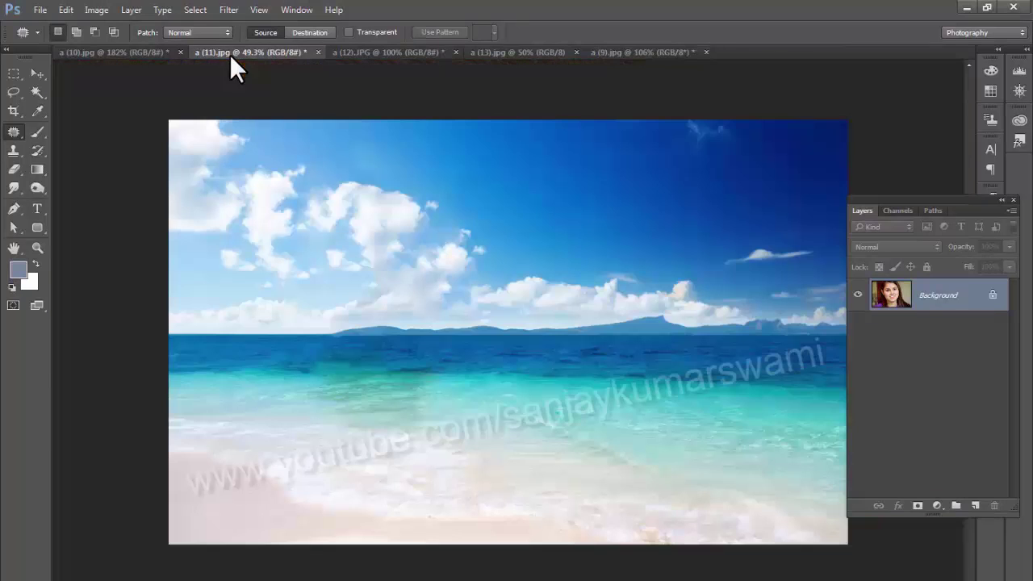
pyautogui.click(116, 51)
pyautogui.moveTo(339, 215); pyautogui.dragTo(200, 139)
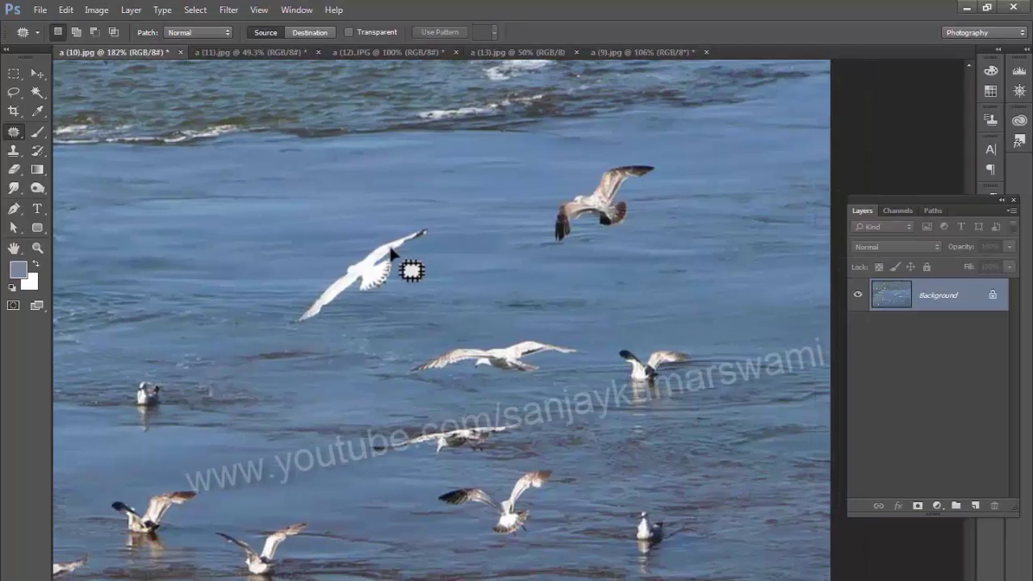
pyautogui.moveTo(420, 229); pyautogui.dragTo(428, 234)
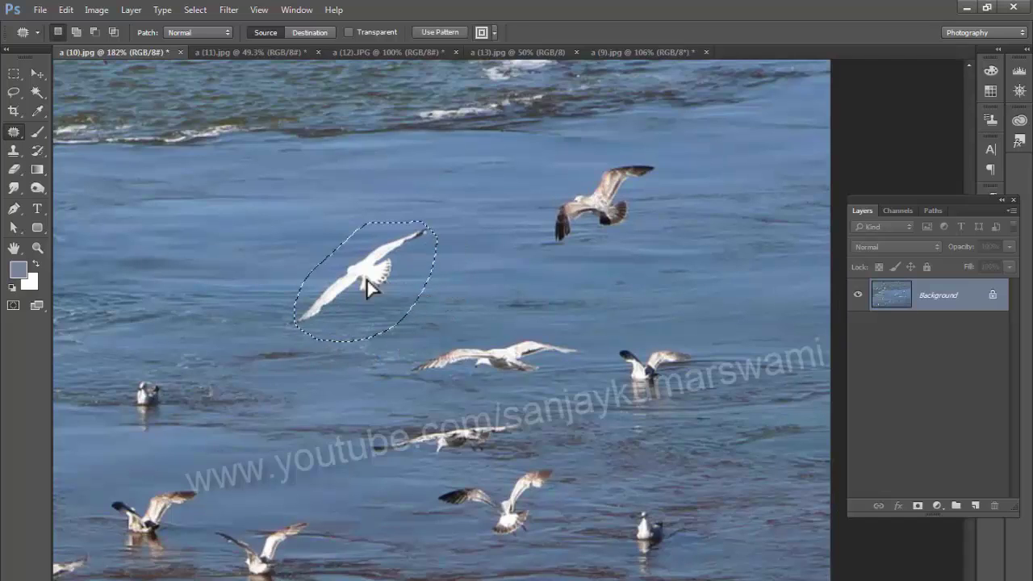
# Step: Try replacing the outlined white gull with open water in Source mode, and undo the patch
pyautogui.moveTo(366, 278); pyautogui.dragTo(260, 232)
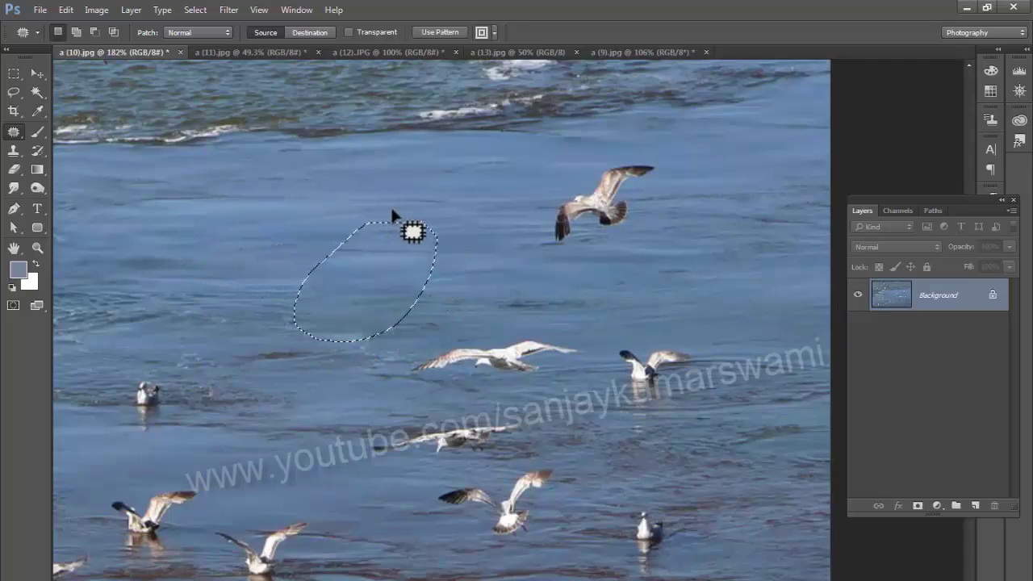
pyautogui.hotkey('ctrl', 'd')
pyautogui.hotkey('ctrl', 'alt', 'z')
pyautogui.hotkey('ctrl', 'alt', 'z')
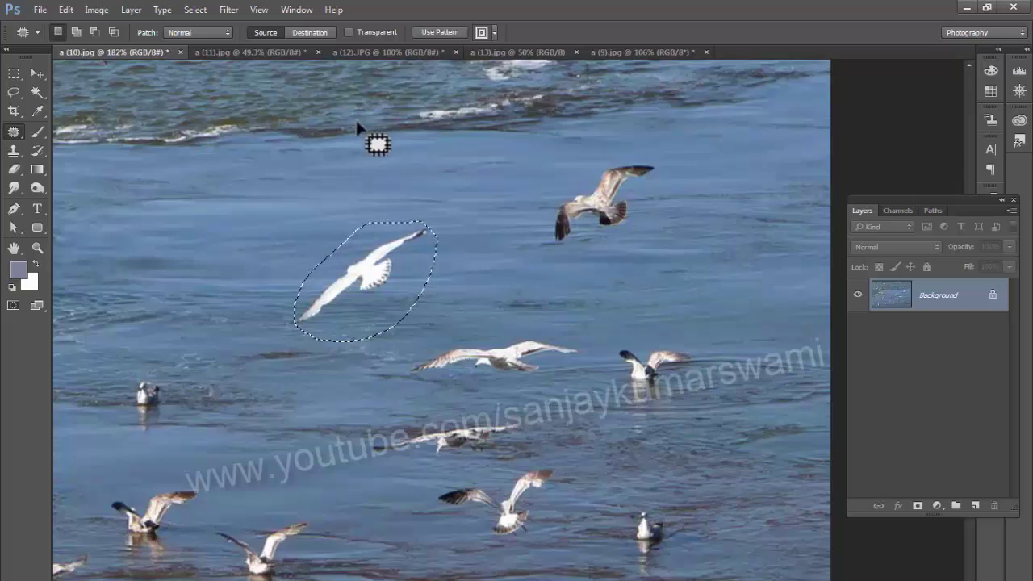
# Step: Set the patch to Destination and try copying the outlined white gull to several other places over the water
pyautogui.click(310, 33)
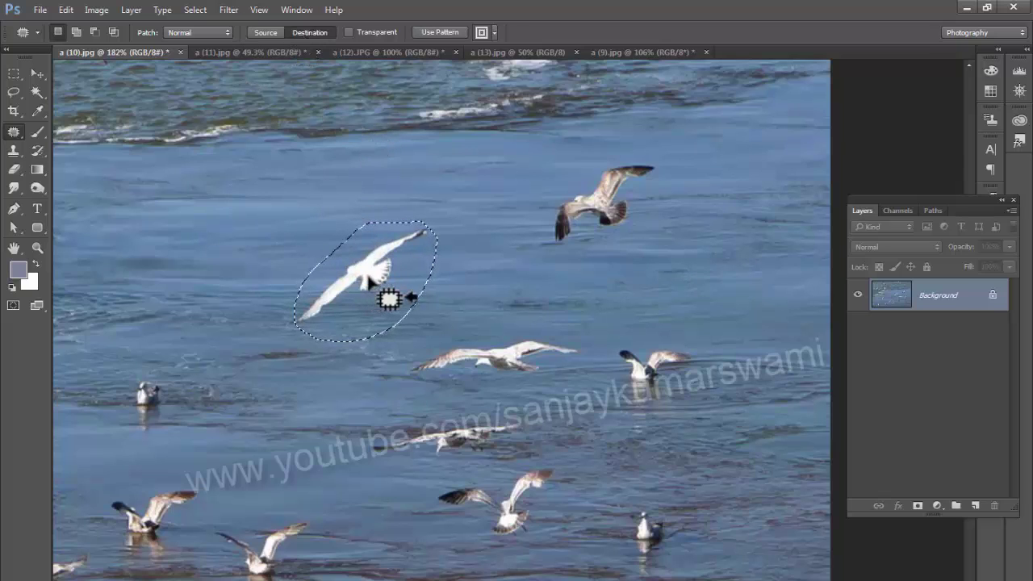
pyautogui.moveTo(367, 278); pyautogui.dragTo(230, 232)
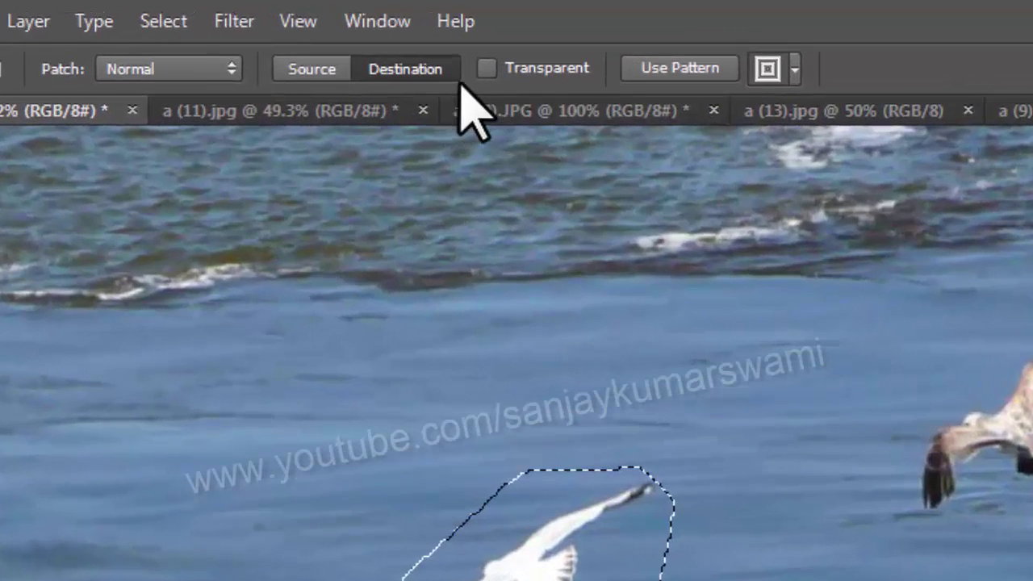
pyautogui.moveTo(558, 509); pyautogui.dragTo(465, 567)
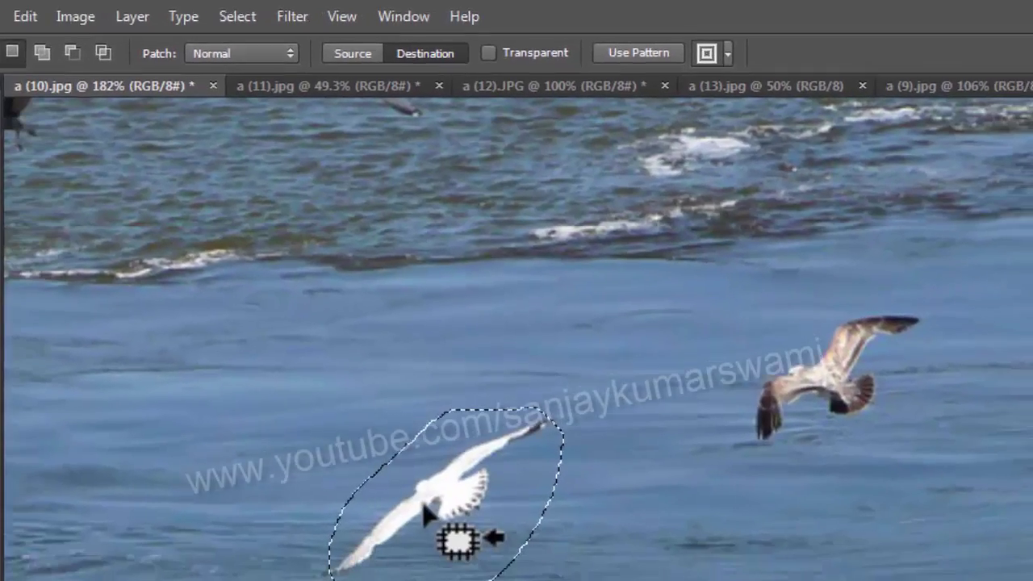
pyautogui.moveTo(436, 575); pyautogui.dragTo(917, 496)
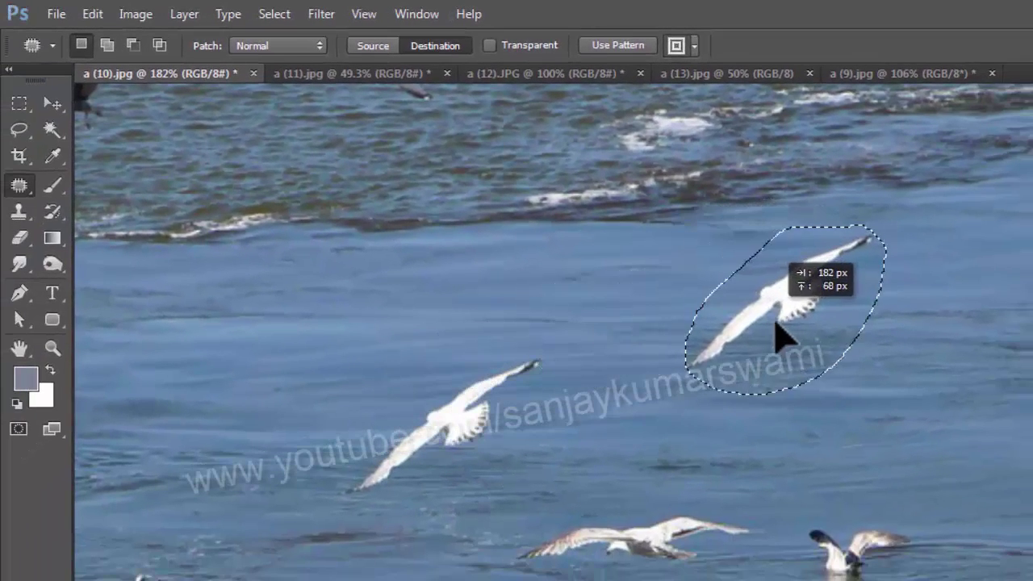
pyautogui.moveTo(776, 323); pyautogui.dragTo(783, 343)
pyautogui.moveTo(846, 358); pyautogui.dragTo(1018, 378)
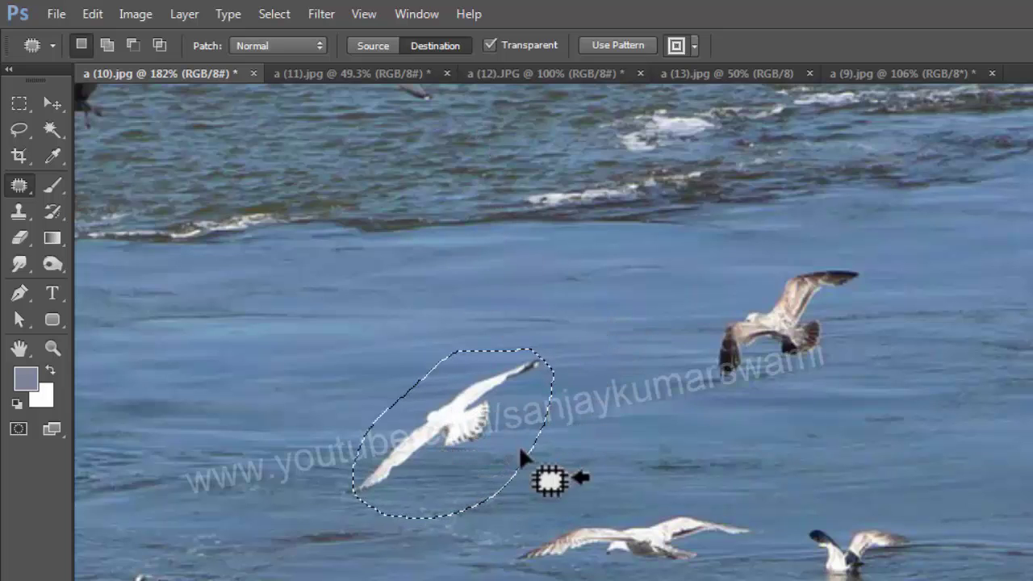
# Step: With Transparent on, try copying the white gull over open water and onto the brown gull, undoing each copy
pyautogui.moveTo(475, 436); pyautogui.dragTo(967, 413)
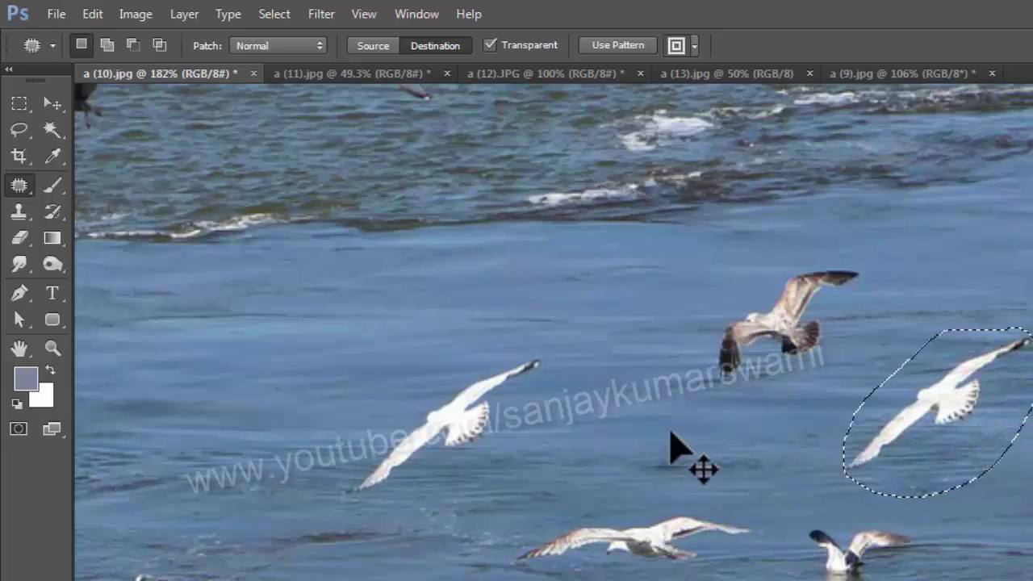
pyautogui.hotkey('ctrl', 'z')
pyautogui.moveTo(500, 452); pyautogui.dragTo(784, 310)
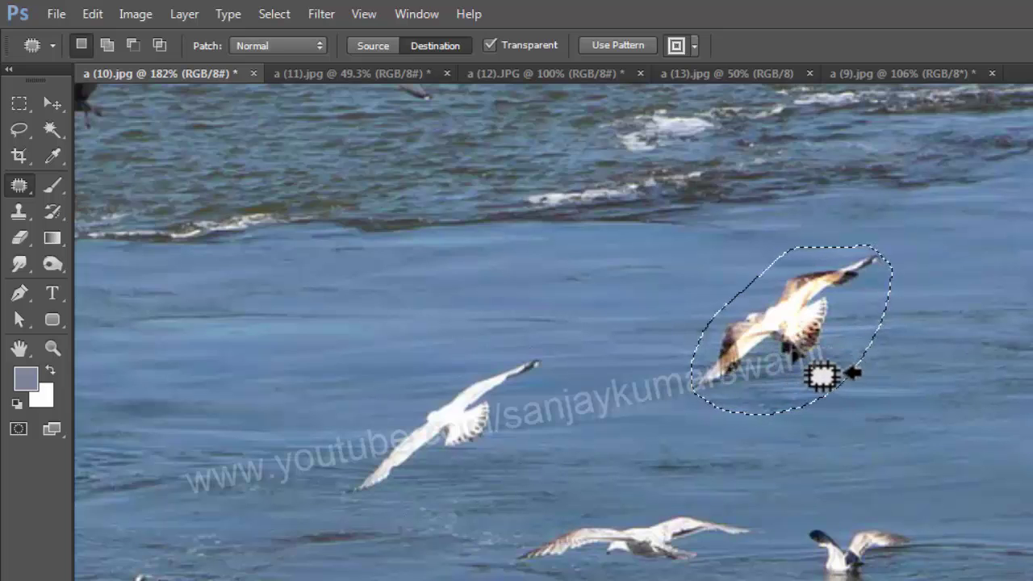
pyautogui.hotkey('ctrl', 'z')
pyautogui.moveTo(536, 346); pyautogui.dragTo(498, 347)
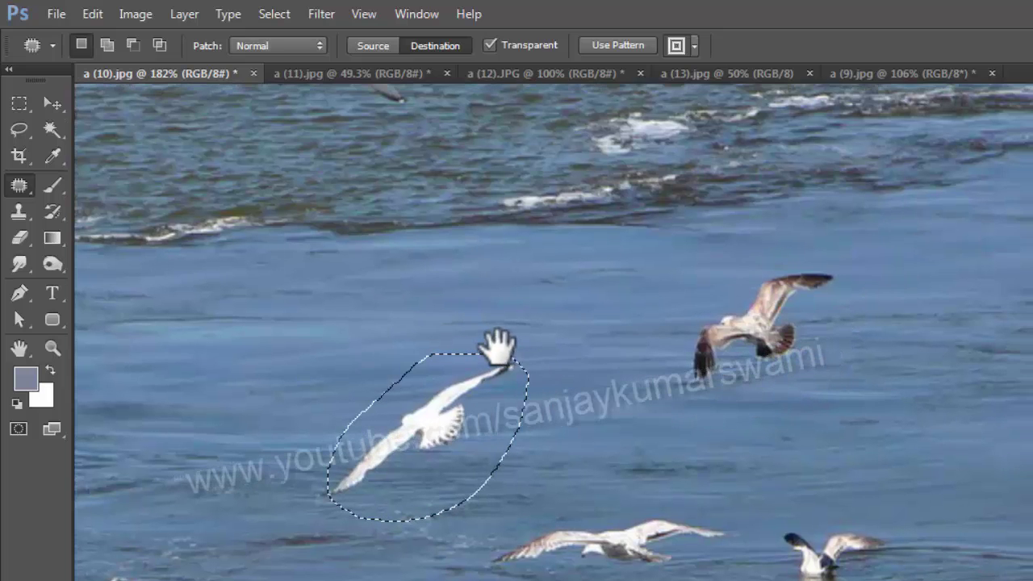
# Step: Choose the dotted pattern and apply it to the outlined white gull with Transparent on
pyautogui.click(695, 46)
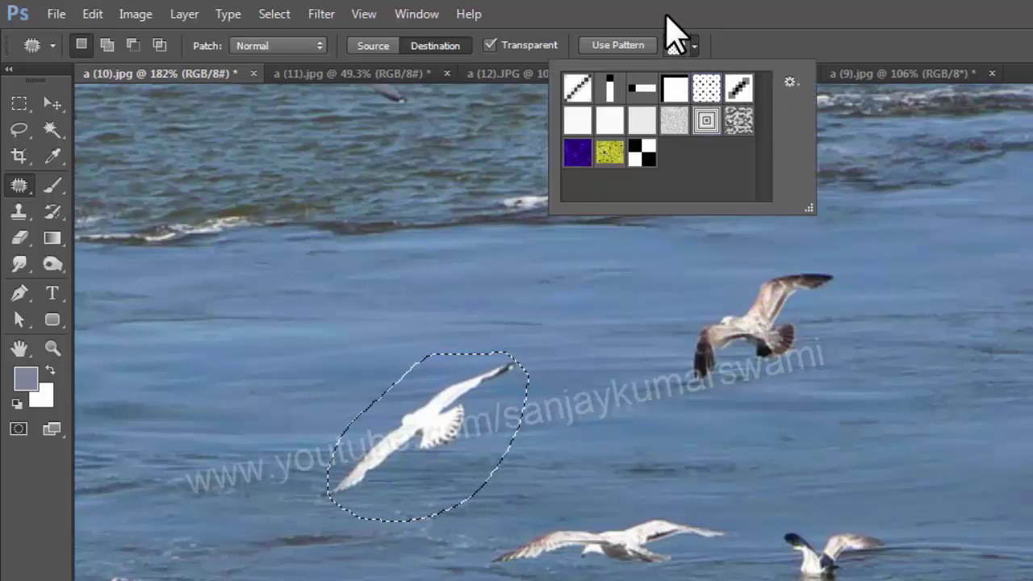
pyautogui.click(628, 36)
pyautogui.click(615, 46)
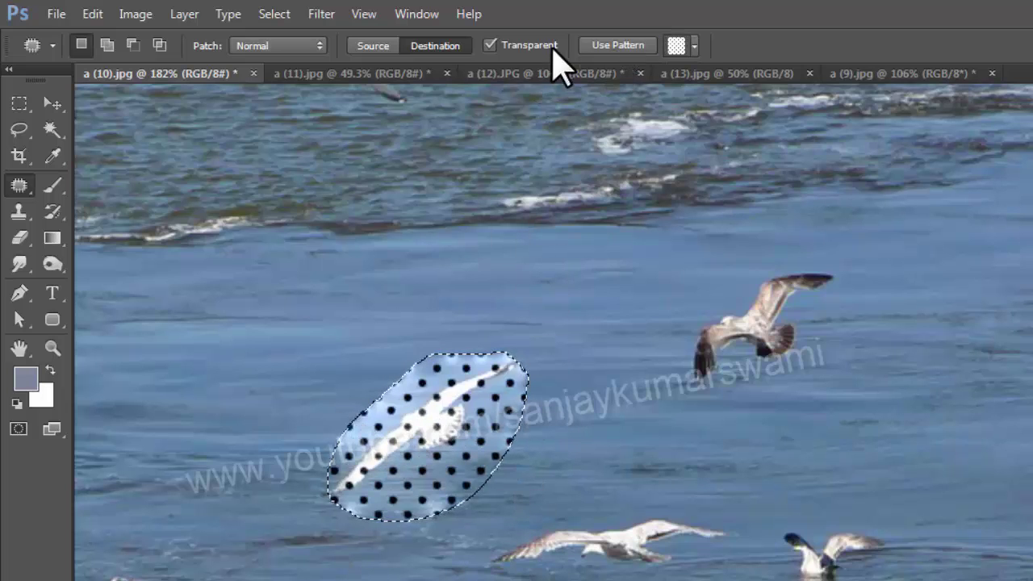
# Step: Turn off Transparent, try applying the dotted pattern to the gull selection again, and undo it
pyautogui.click(506, 45)
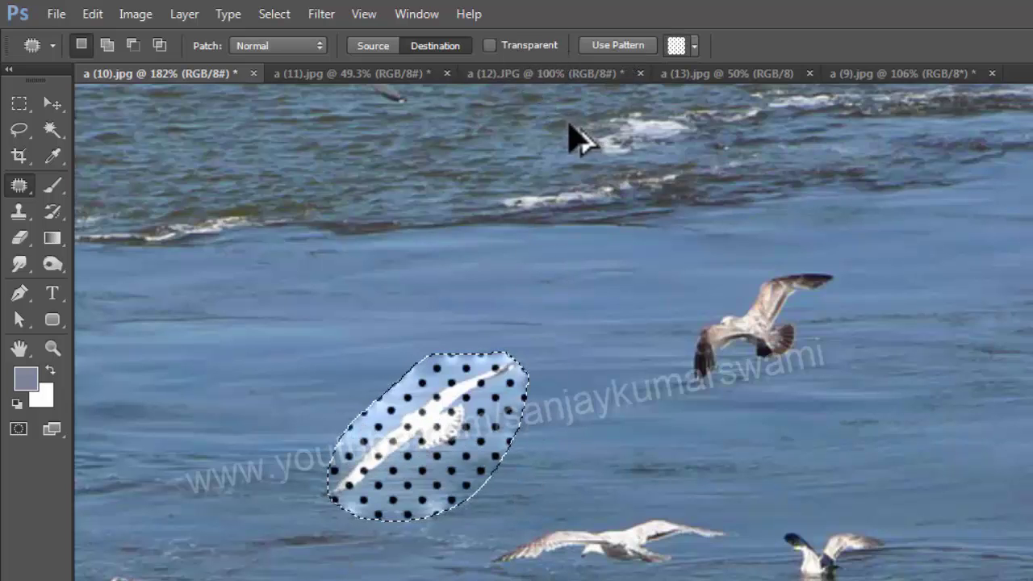
pyautogui.click(610, 46)
pyautogui.hotkey('ctrl', 'z')
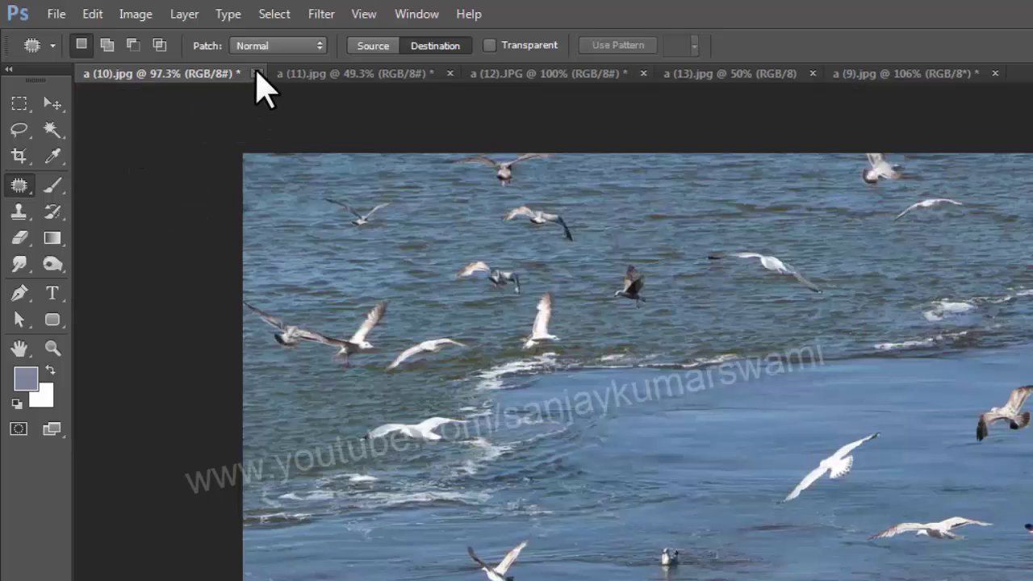
# Step: Set the Patch Tool's mode to Content-Aware and look over the available healing tools
pyautogui.click(275, 46)
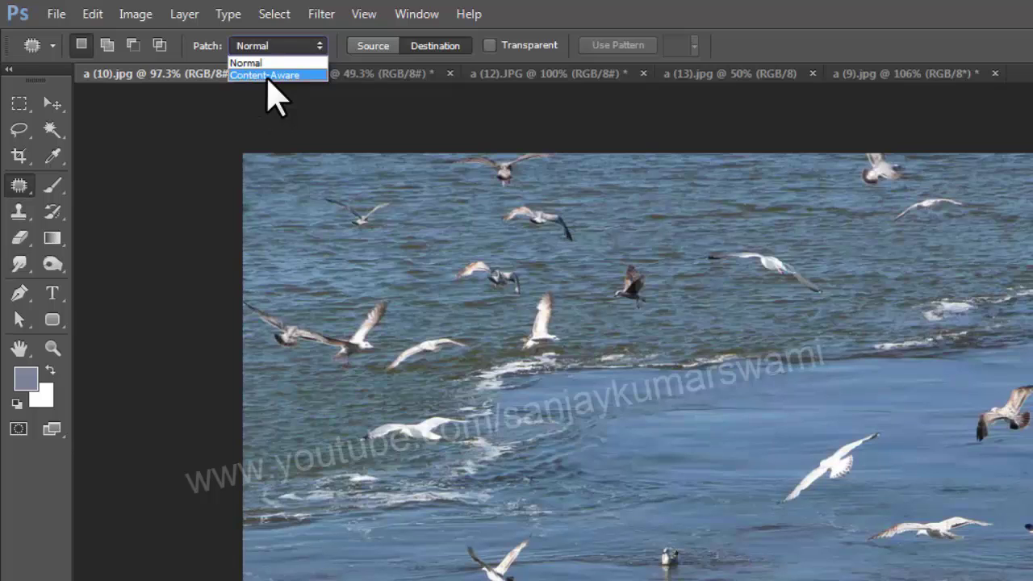
pyautogui.click(274, 75)
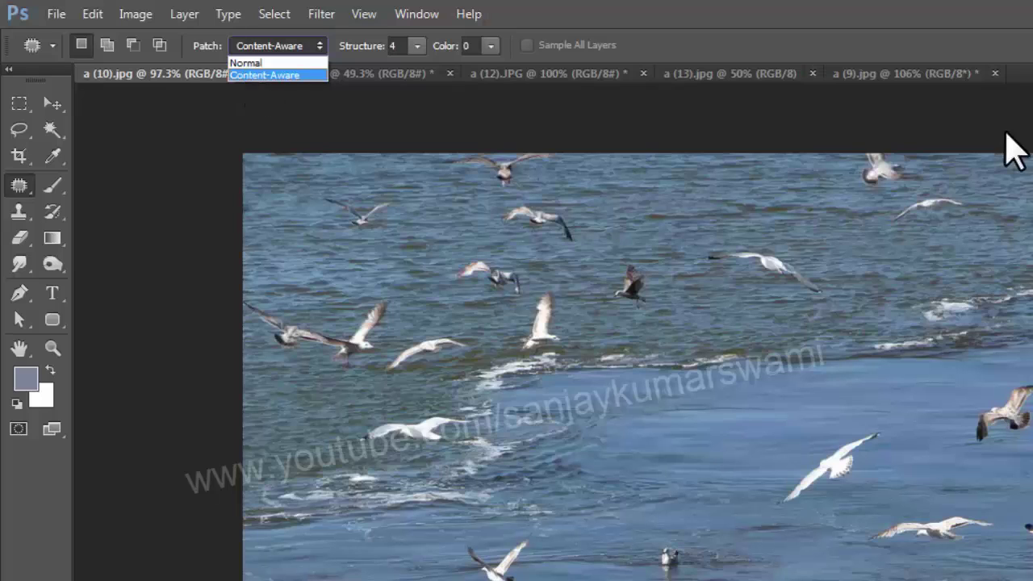
pyautogui.click(23, 181)
pyautogui.rightClick(14, 188)
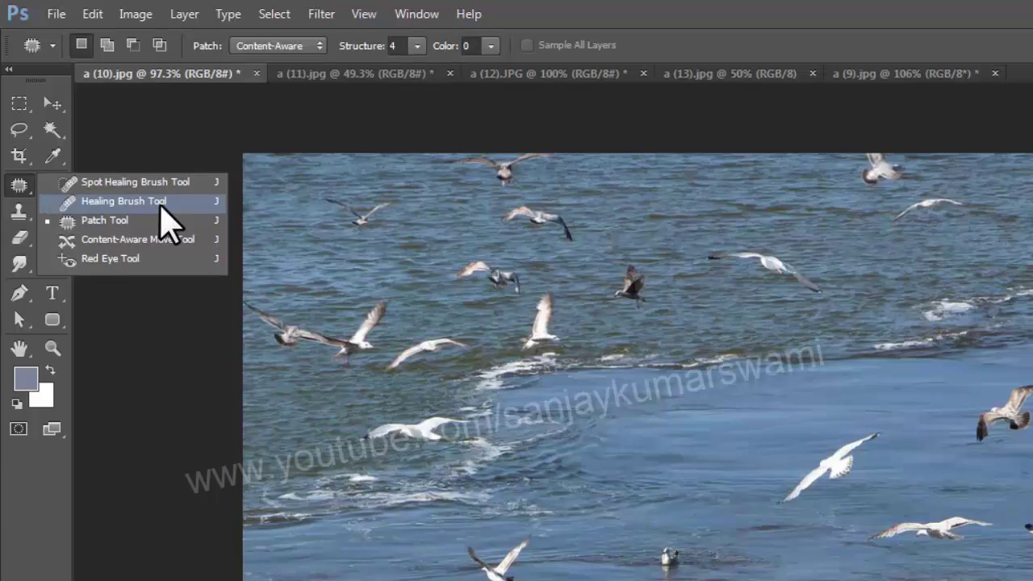
pyautogui.click(285, 102)
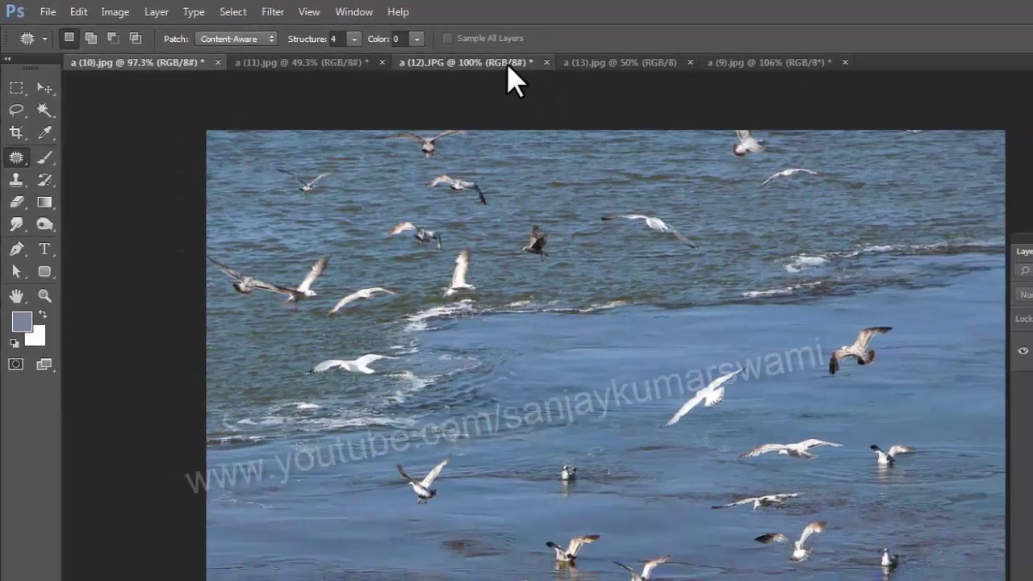
# Step: Copy the umbrella beach photo from a (13).jpg into a (12).JPG as a new layer
pyautogui.click(589, 74)
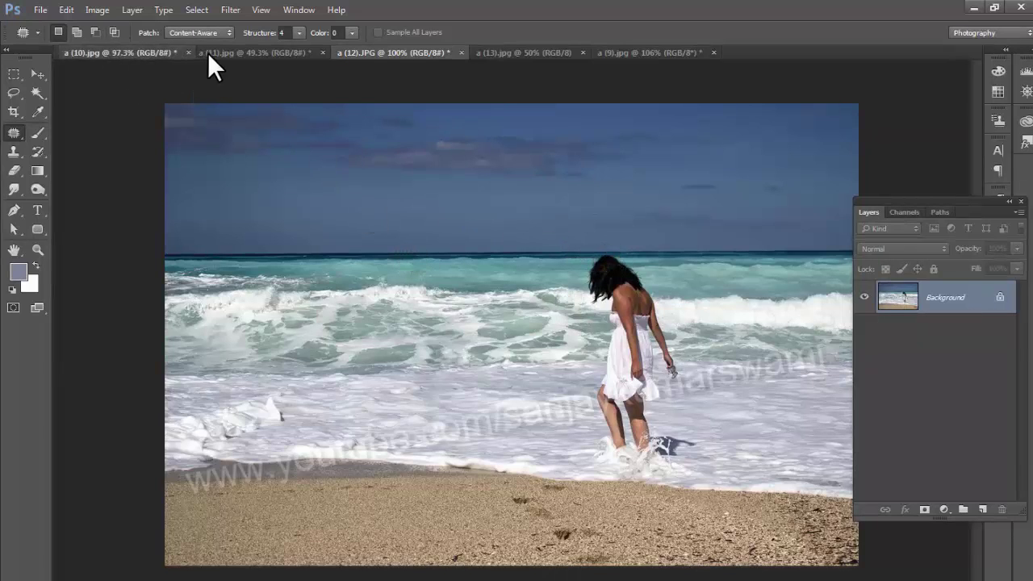
pyautogui.click(508, 52)
pyautogui.press('v')
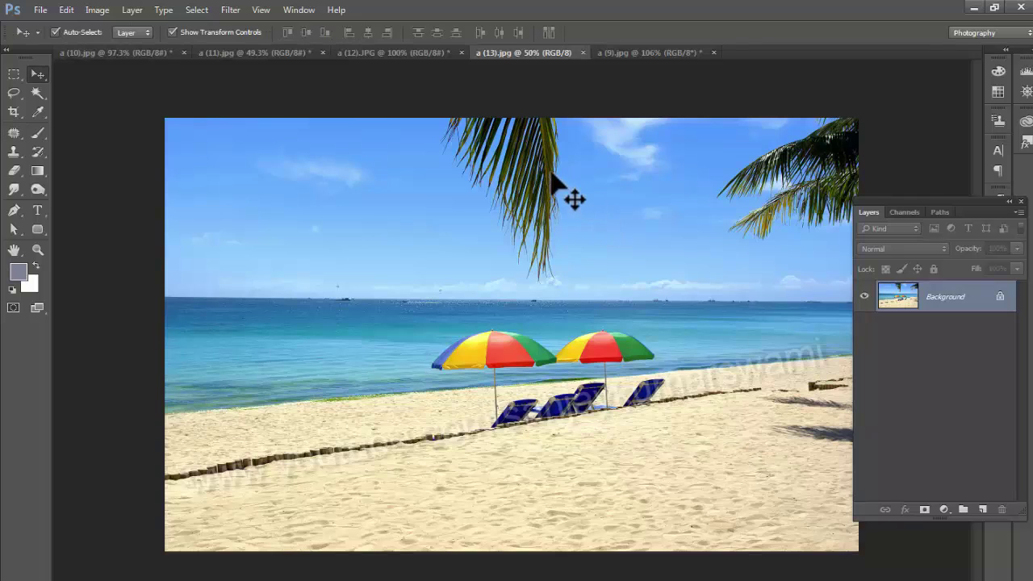
pyautogui.moveTo(446, 125); pyautogui.dragTo(511, 181)
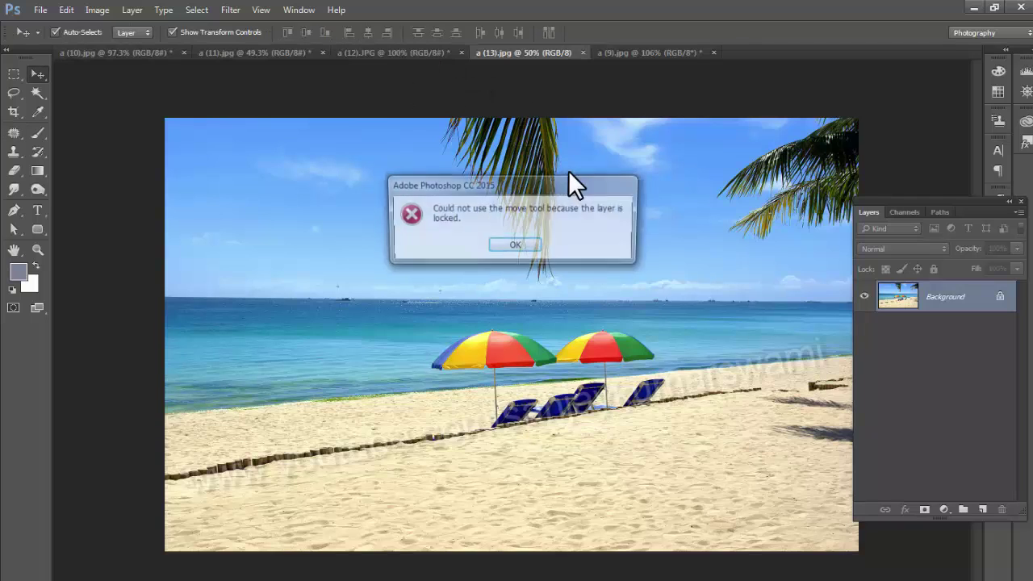
pyautogui.click(523, 250)
pyautogui.moveTo(522, 249); pyautogui.dragTo(648, 381)
# Step: Scale the umbrella beach layer down and position it so it covers the whole a (12).JPG canvas
pyautogui.hotkey('ctrl', '-')
pyautogui.moveTo(844, 298); pyautogui.dragTo(608, 447)
pyautogui.moveTo(512, 457); pyautogui.dragTo(536, 281)
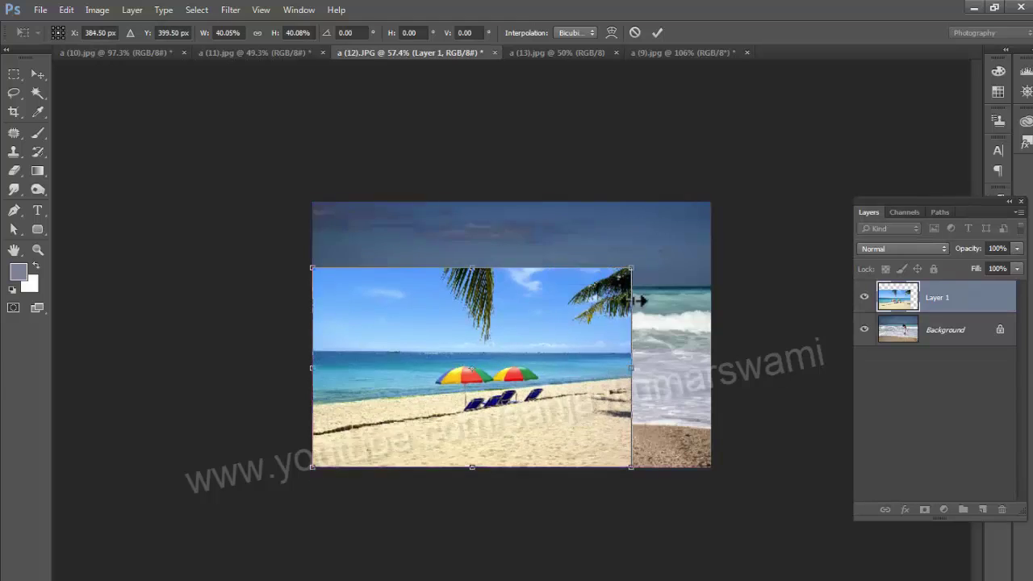
pyautogui.moveTo(632, 269); pyautogui.dragTo(741, 201)
pyautogui.press('Return')
pyautogui.moveTo(625, 234); pyautogui.dragTo(634, 260)
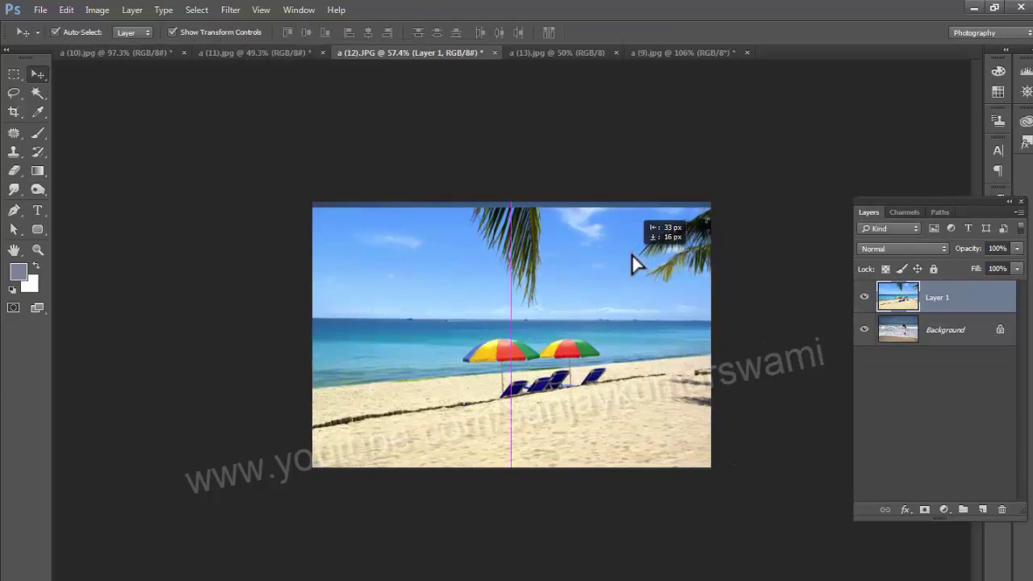
pyautogui.moveTo(565, 321); pyautogui.dragTo(603, 357)
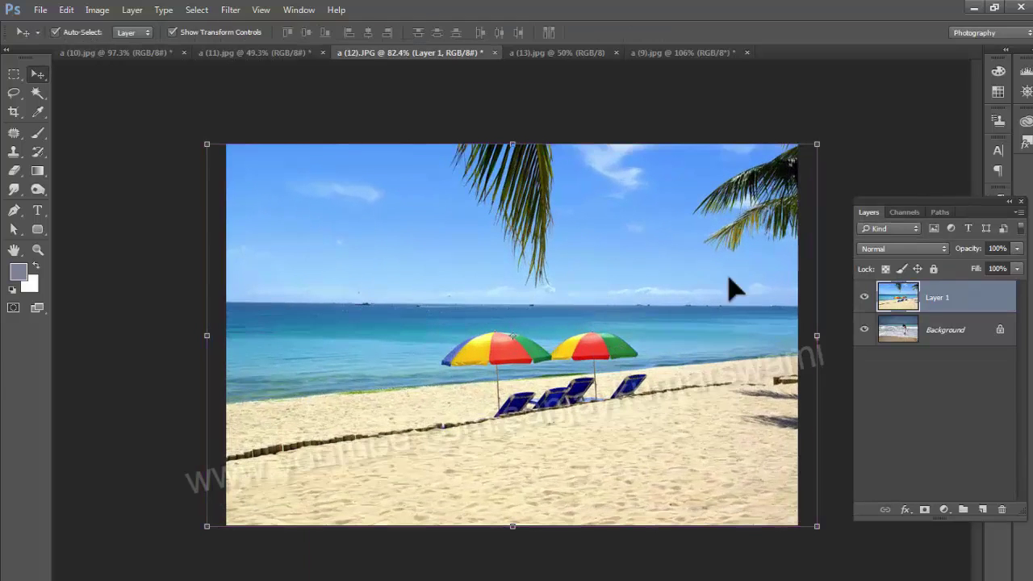
# Step: With the Spot Healing Brush sampling all layers, try removing the hanging palm frond, and undo it
pyautogui.click(27, 133)
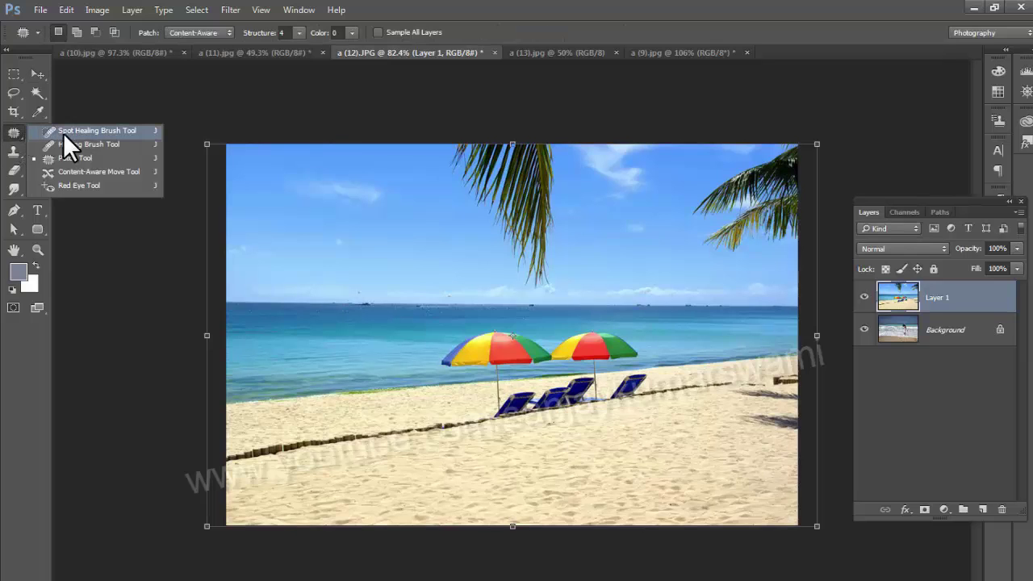
pyautogui.click(63, 133)
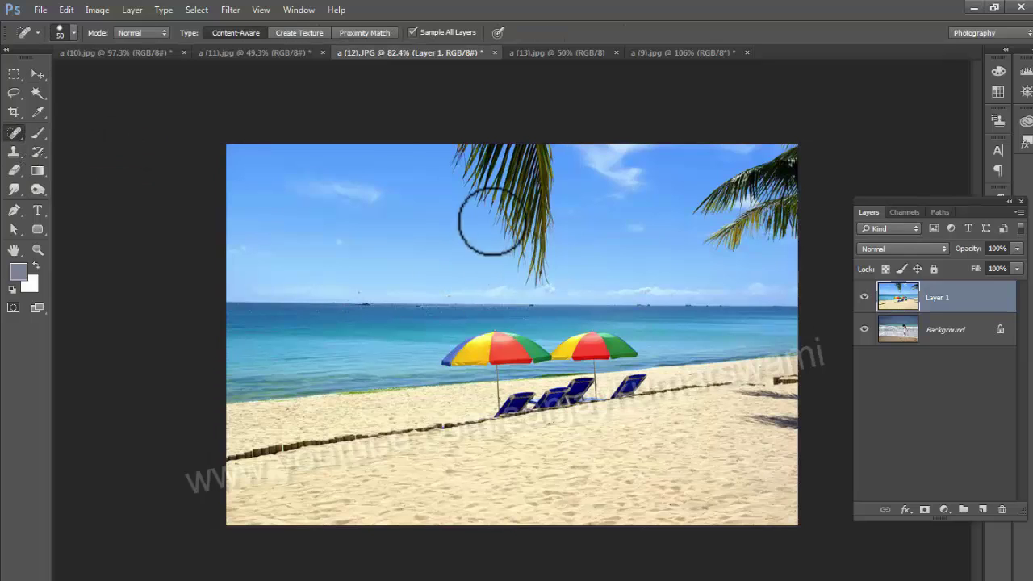
pyautogui.moveTo(462, 147)
pyautogui.mouseDown()
pyautogui.moveTo(541, 290)
pyautogui.moveTo(533, 145)
pyautogui.moveTo(542, 206)
pyautogui.moveTo(486, 113)
pyautogui.moveTo(531, 237)
pyautogui.mouseUp()
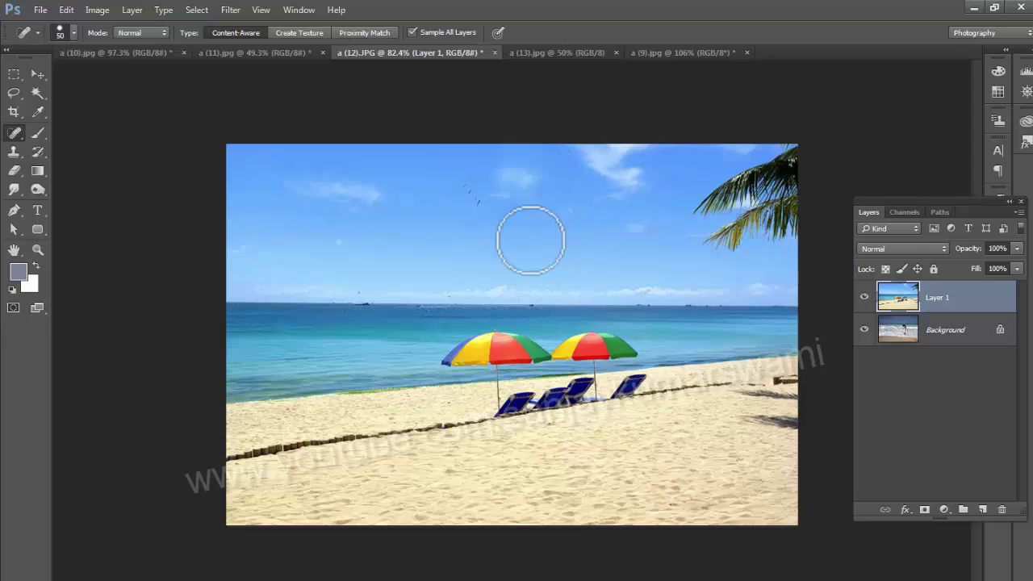
pyautogui.moveTo(455, 170); pyautogui.dragTo(502, 229)
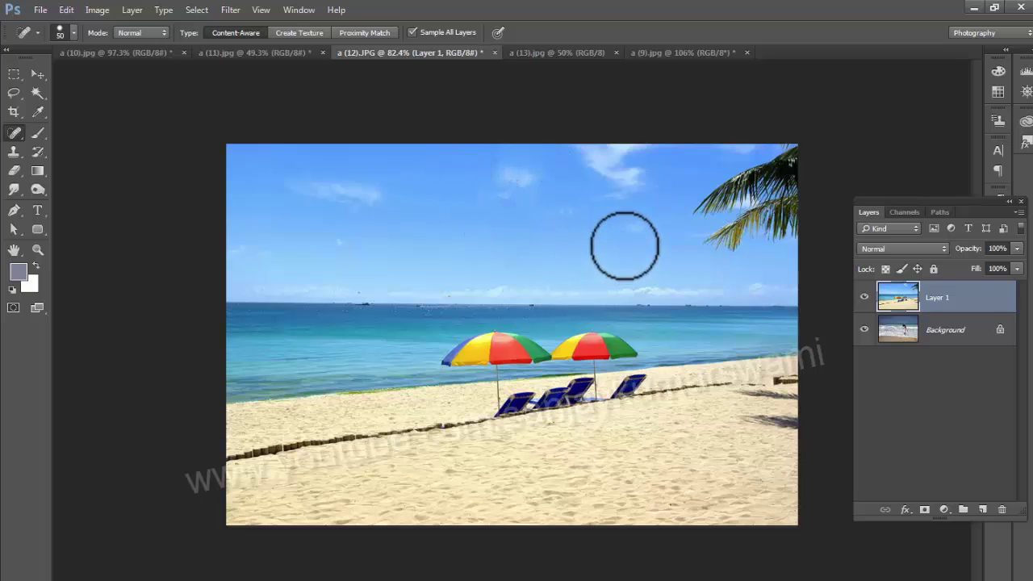
pyautogui.hotkey('ctrl', 'z')
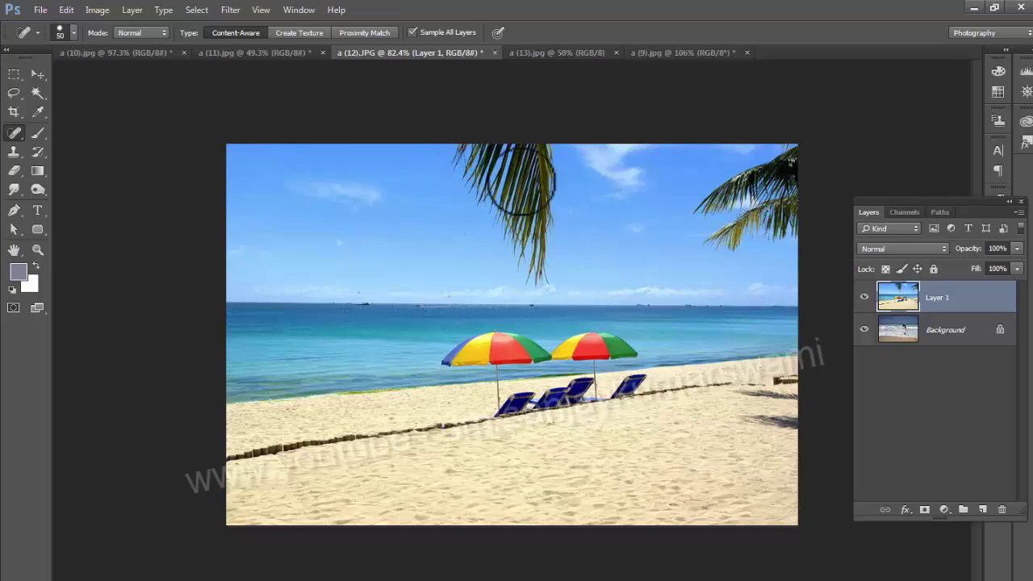
# Step: Move the umbrella beach layer down to expose the woman's photo beneath, and turn off Sample All Layers for the Spot Healing Brush
pyautogui.press('v')
pyautogui.moveTo(577, 212)
pyautogui.mouseDown()
pyautogui.moveTo(577, 312)
pyautogui.moveTo(593, 413)
pyautogui.moveTo(595, 388)
pyautogui.mouseUp()
pyautogui.press('j')
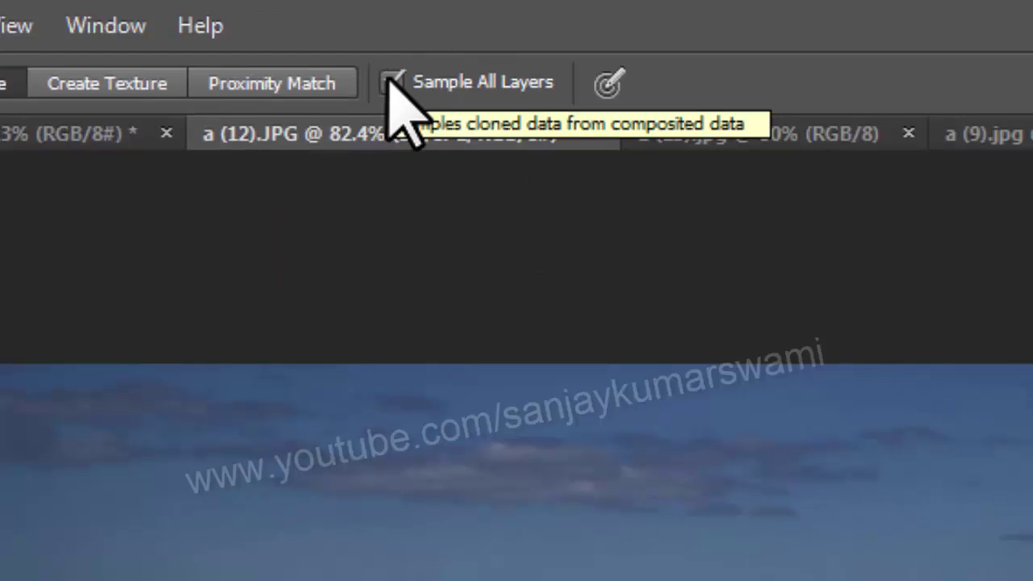
pyautogui.click(392, 80)
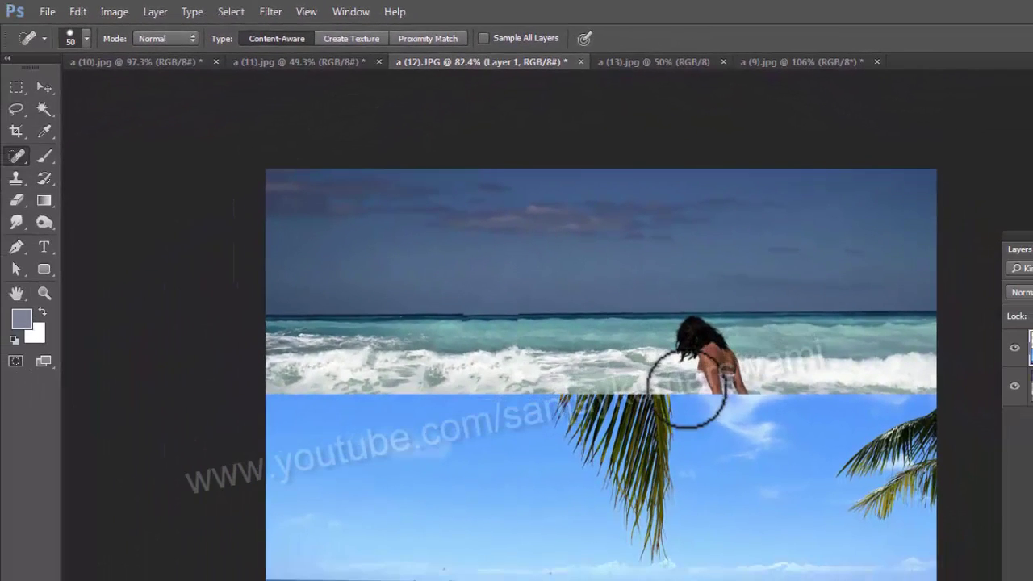
# Step: With Sample All Layers off, try healing the hanging palm frond and the waves and woman along the layer's upper edge
pyautogui.moveTo(693, 556)
pyautogui.mouseDown()
pyautogui.moveTo(645, 517)
pyautogui.moveTo(661, 471)
pyautogui.moveTo(648, 524)
pyautogui.moveTo(635, 422)
pyautogui.moveTo(646, 395)
pyautogui.moveTo(656, 486)
pyautogui.moveTo(571, 449)
pyautogui.moveTo(605, 415)
pyautogui.moveTo(560, 454)
pyautogui.moveTo(649, 420)
pyautogui.mouseUp()
pyautogui.moveTo(654, 490)
pyautogui.mouseDown()
pyautogui.moveTo(560, 441)
pyautogui.moveTo(571, 414)
pyautogui.moveTo(653, 577)
pyautogui.moveTo(681, 463)
pyautogui.moveTo(647, 384)
pyautogui.moveTo(551, 397)
pyautogui.mouseUp()
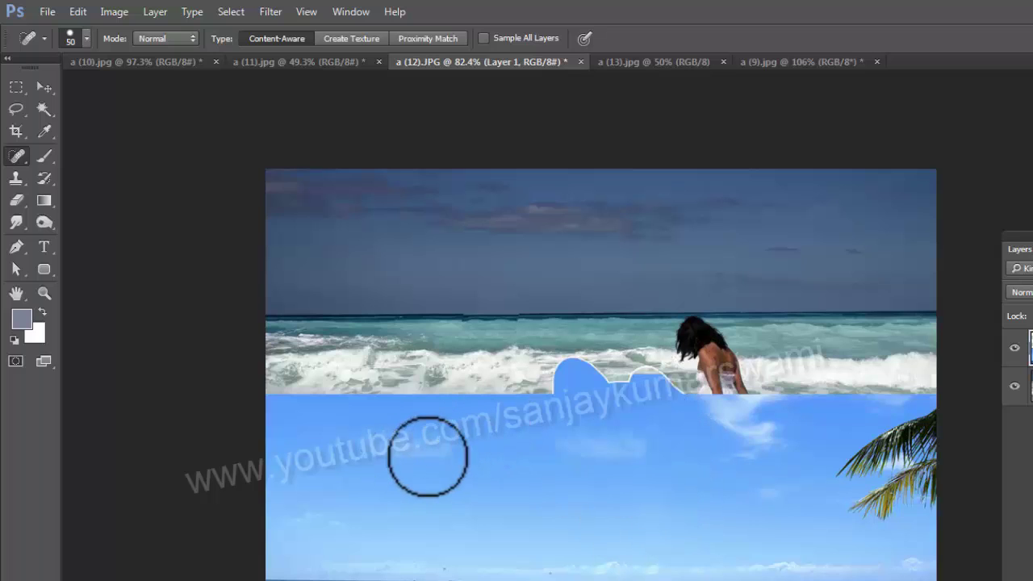
pyautogui.moveTo(621, 423)
pyautogui.mouseDown()
pyautogui.moveTo(562, 388)
pyautogui.moveTo(506, 412)
pyautogui.moveTo(692, 395)
pyautogui.moveTo(694, 427)
pyautogui.mouseUp()
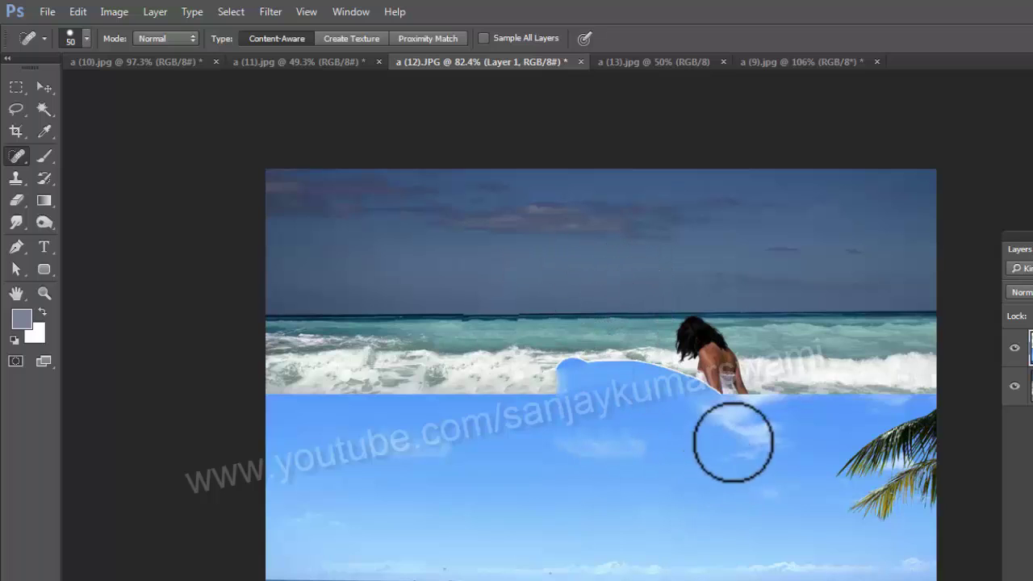
pyautogui.moveTo(653, 355); pyautogui.dragTo(758, 408)
pyautogui.moveTo(649, 401)
pyautogui.mouseDown()
pyautogui.moveTo(544, 373)
pyautogui.moveTo(472, 385)
pyautogui.mouseUp()
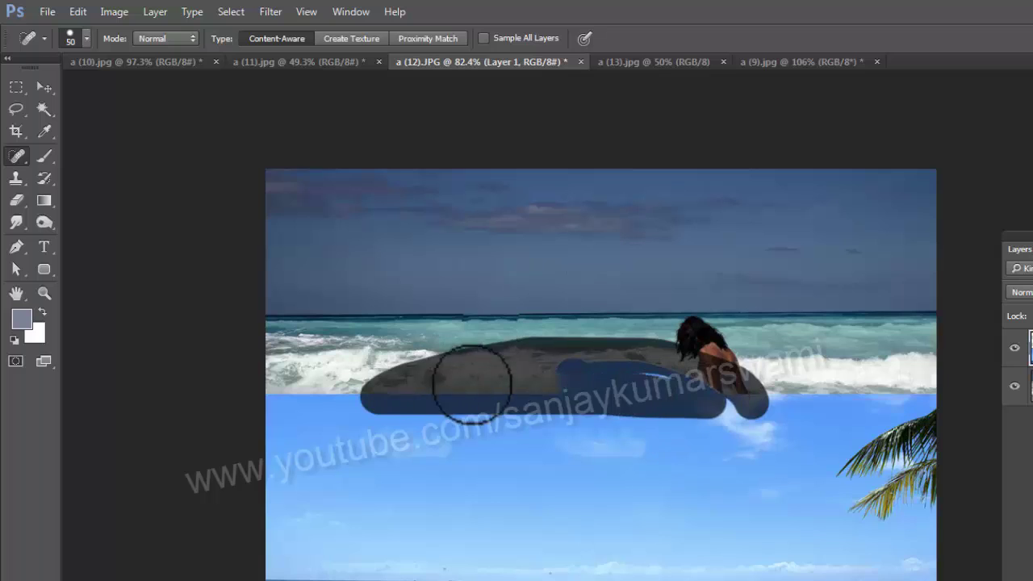
pyautogui.moveTo(696, 426); pyautogui.dragTo(701, 432)
pyautogui.moveTo(649, 373)
pyautogui.mouseDown()
pyautogui.moveTo(466, 348)
pyautogui.moveTo(287, 424)
pyautogui.mouseUp()
pyautogui.moveTo(401, 369)
pyautogui.mouseDown()
pyautogui.moveTo(635, 351)
pyautogui.moveTo(640, 369)
pyautogui.mouseUp()
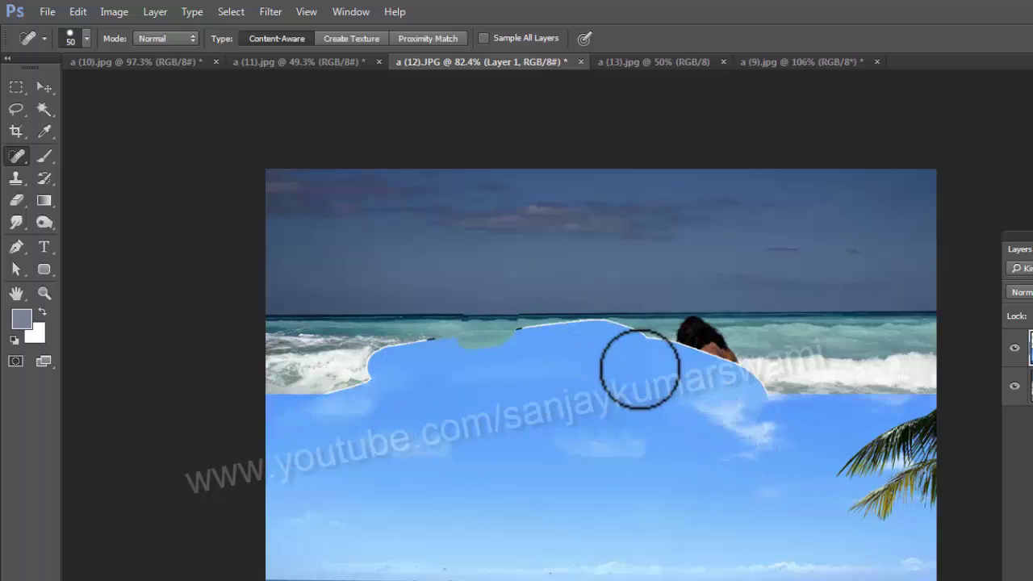
pyautogui.moveTo(531, 328)
pyautogui.mouseDown()
pyautogui.moveTo(433, 350)
pyautogui.moveTo(557, 279)
pyautogui.mouseUp()
pyautogui.moveTo(546, 346)
pyautogui.mouseDown()
pyautogui.moveTo(600, 415)
pyautogui.moveTo(686, 420)
pyautogui.moveTo(911, 396)
pyautogui.moveTo(758, 476)
pyautogui.mouseUp()
# Step: Undo all the healing strokes made over the palm frond and the waves
pyautogui.press('v')
pyautogui.hotkey('ctrl', 'alt', 'z')
pyautogui.hotkey('ctrl', 'alt', 'z')
pyautogui.hotkey('ctrl', 'alt', 'z')
pyautogui.hotkey('ctrl', 'alt', 'z')
pyautogui.hotkey('ctrl', 'alt', 'z')
pyautogui.hotkey('ctrl', 'alt', 'z')
pyautogui.hotkey('ctrl', 'alt', 'z')
pyautogui.hotkey('ctrl', 'alt', 'z')
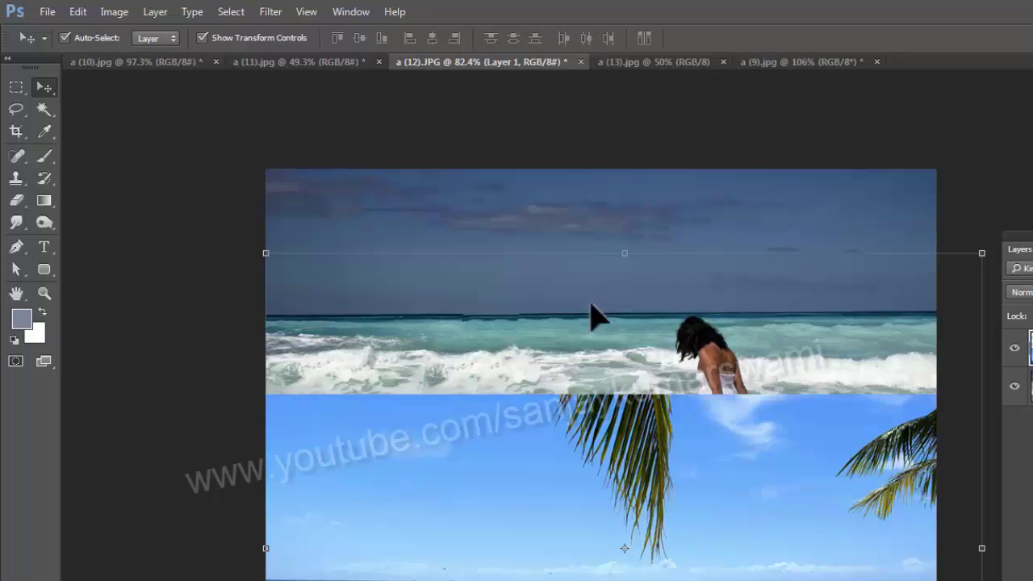
# Step: Turn on Sample All Layers and heal away the palm frond and the woman with a size 70 Spot Healing Brush
pyautogui.press('j')
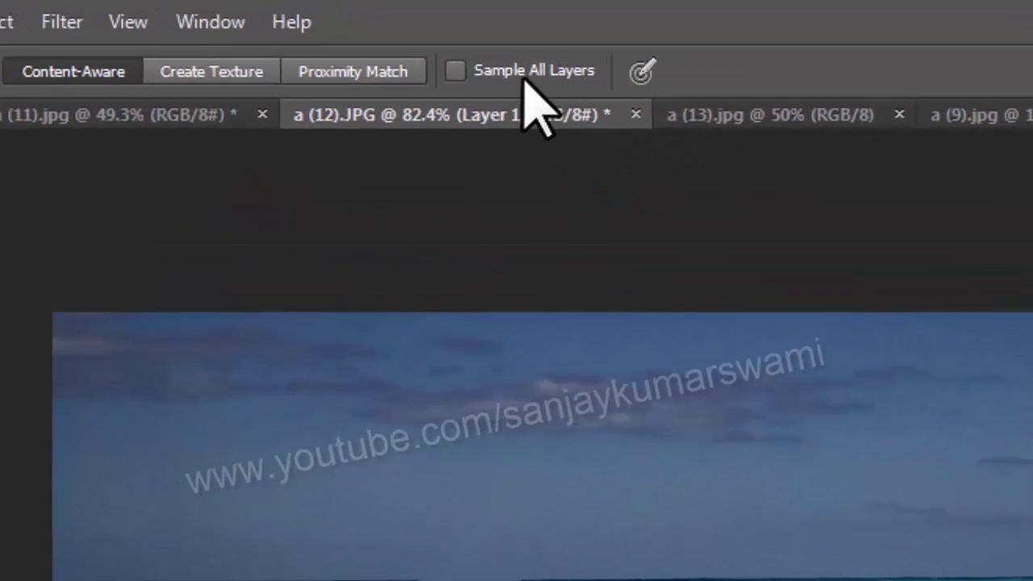
pyautogui.click(519, 79)
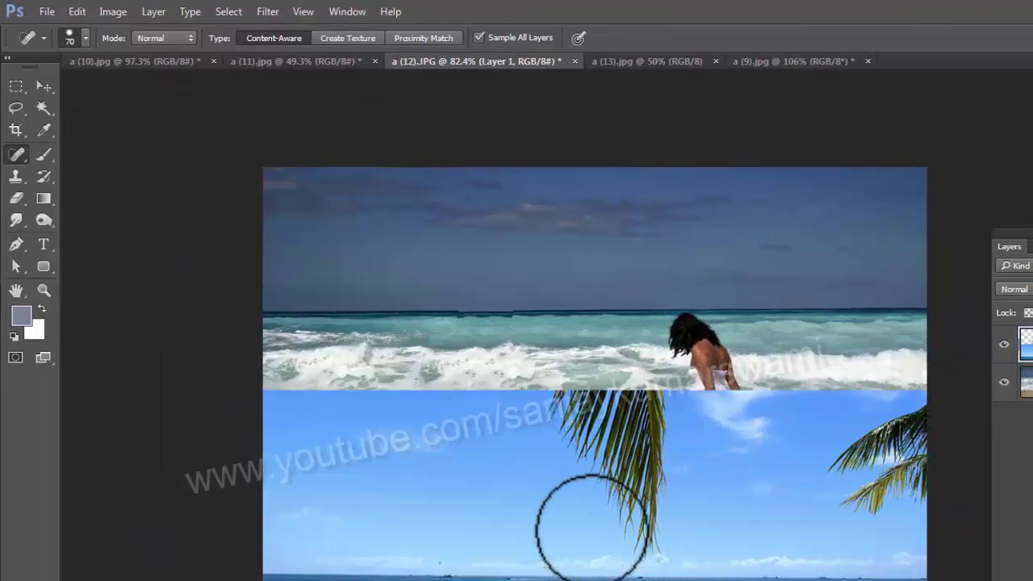
pyautogui.moveTo(637, 528)
pyautogui.mouseDown()
pyautogui.moveTo(602, 441)
pyautogui.moveTo(551, 414)
pyautogui.moveTo(657, 414)
pyautogui.moveTo(660, 496)
pyautogui.moveTo(640, 537)
pyautogui.moveTo(595, 470)
pyautogui.moveTo(628, 436)
pyautogui.moveTo(616, 492)
pyautogui.moveTo(569, 439)
pyautogui.moveTo(607, 415)
pyautogui.moveTo(478, 377)
pyautogui.moveTo(767, 377)
pyautogui.moveTo(777, 367)
pyautogui.moveTo(670, 327)
pyautogui.mouseUp()
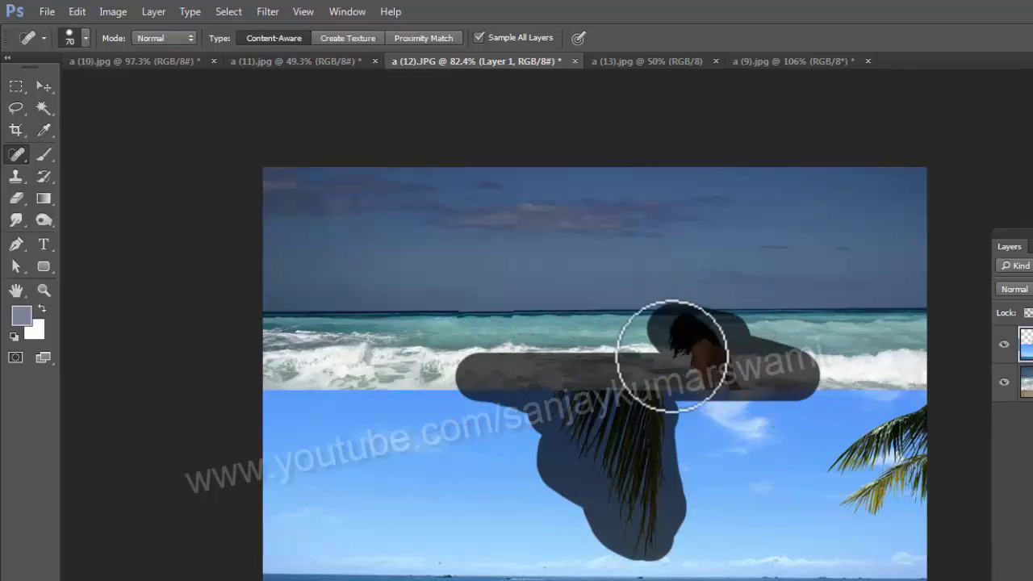
pyautogui.moveTo(703, 390)
pyautogui.mouseDown()
pyautogui.moveTo(464, 339)
pyautogui.moveTo(650, 338)
pyautogui.moveTo(631, 325)
pyautogui.moveTo(467, 326)
pyautogui.moveTo(598, 409)
pyautogui.mouseUp()
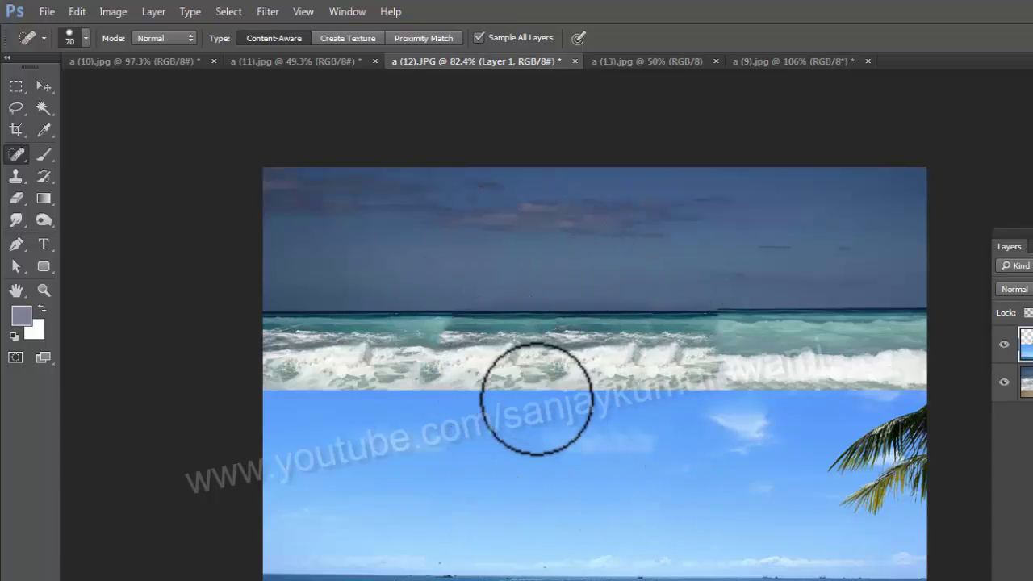
# Step: Choose the Healing Brush Tool from the healing tools
pyautogui.press('v')
pyautogui.moveTo(597, 468); pyautogui.dragTo(567, 385)
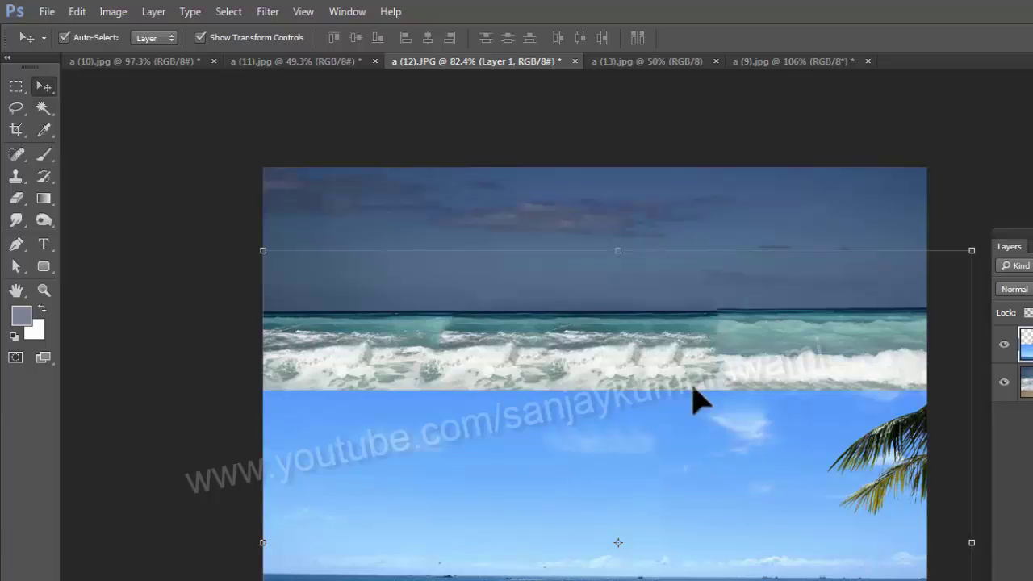
pyautogui.click(16, 174)
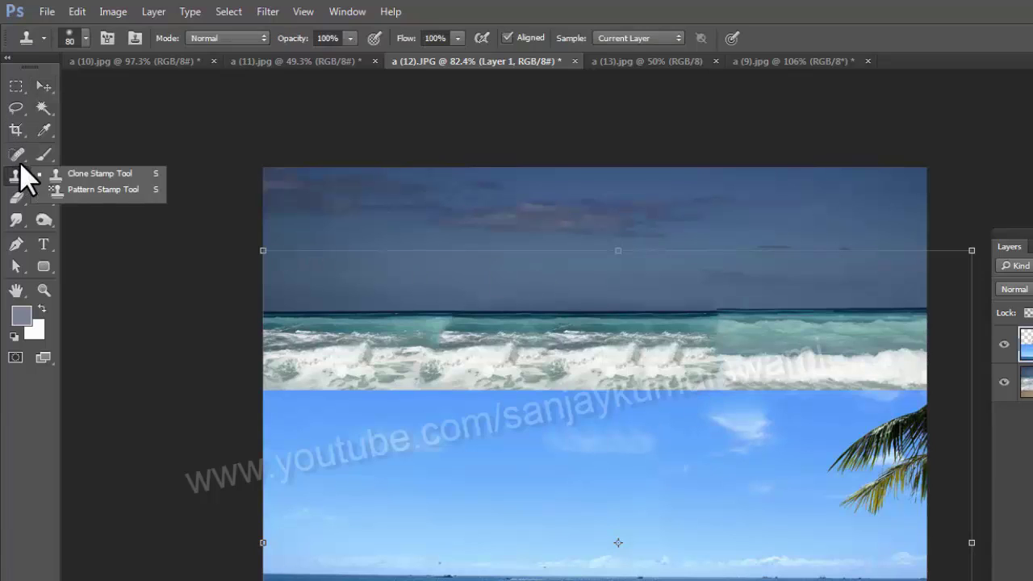
pyautogui.moveTo(15, 152)
pyautogui.mouseDown()
pyautogui.moveTo(80, 150)
pyautogui.moveTo(103, 170)
pyautogui.mouseUp()
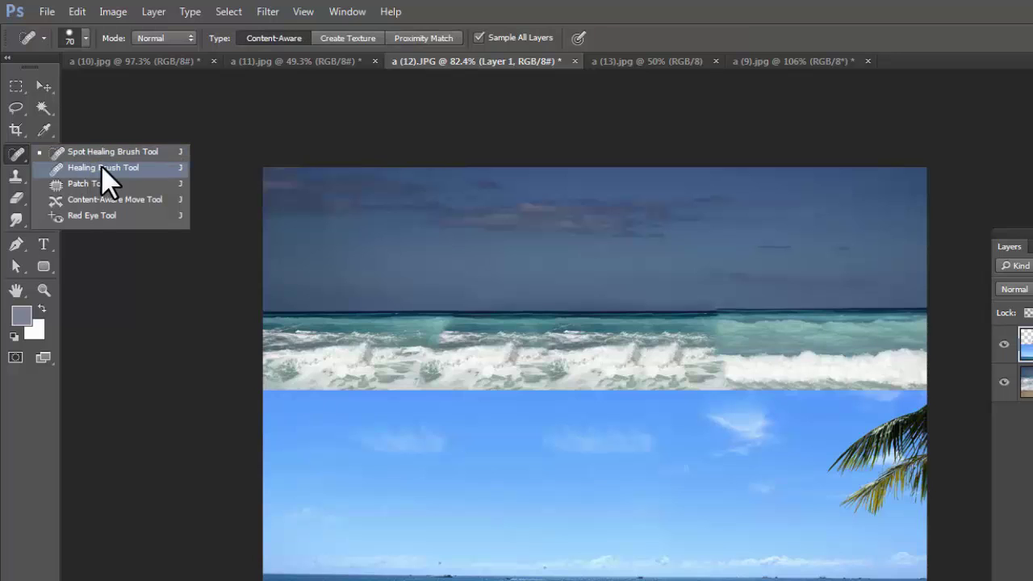